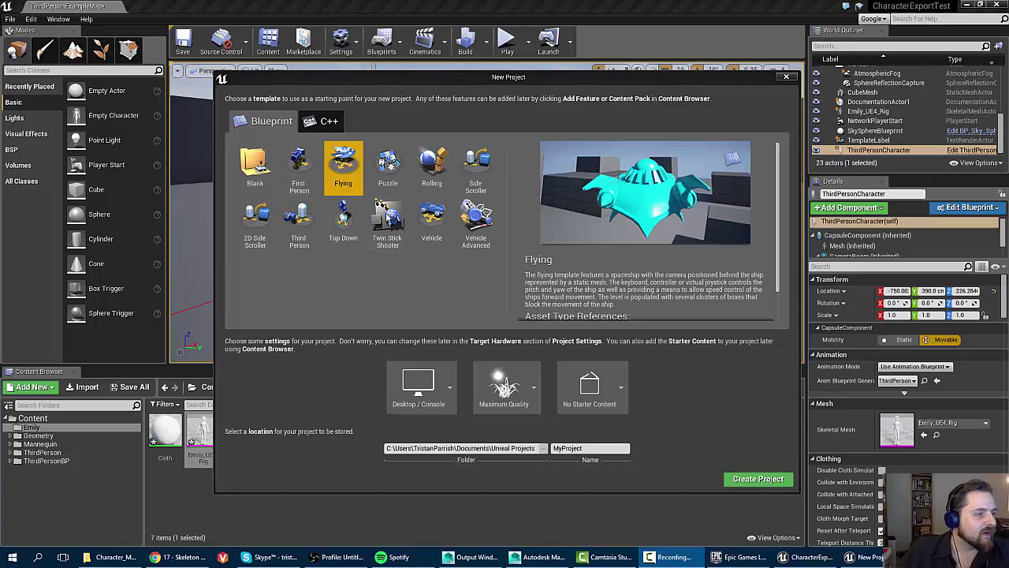
Step: Browse the Blueprint project templates and choose the Flying template for the new project
left_click(386, 222)
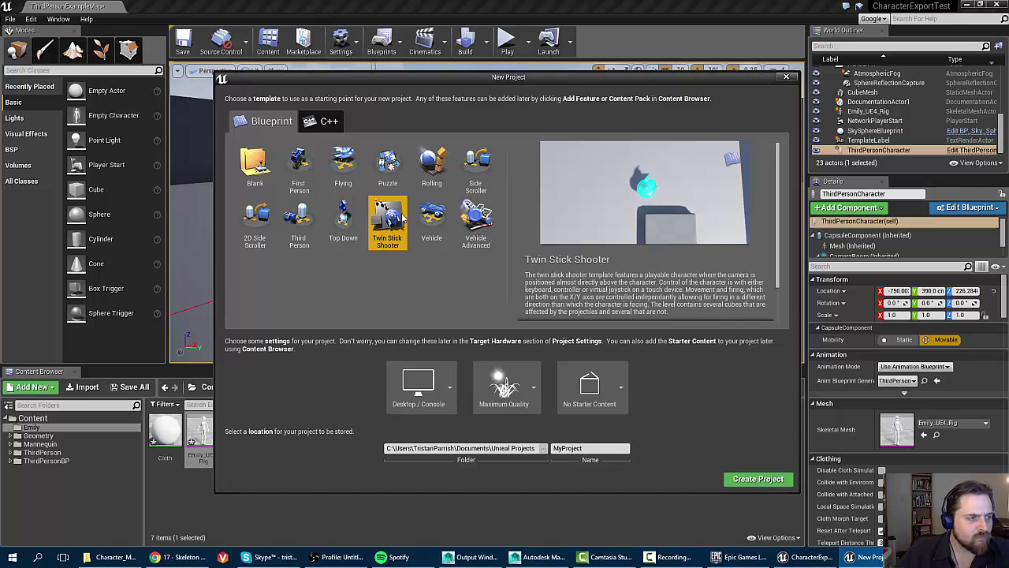
left_click(415, 223)
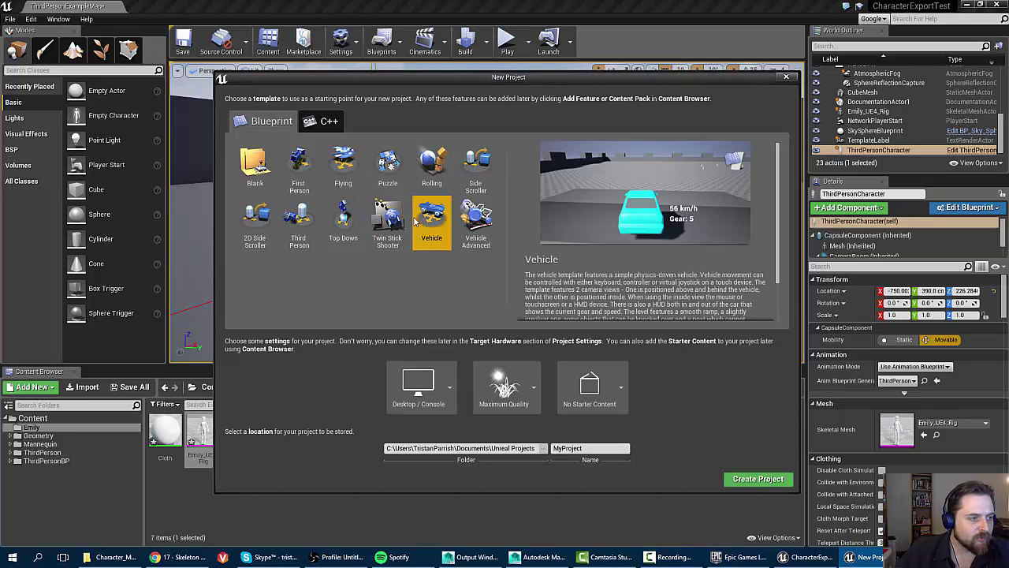
left_click(461, 167)
left_click(419, 166)
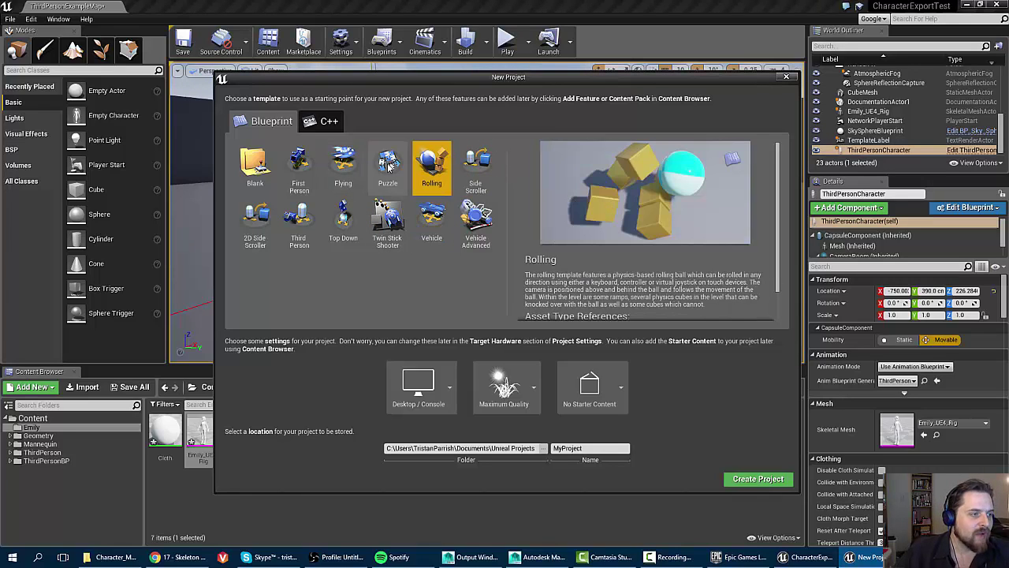
left_click(355, 171)
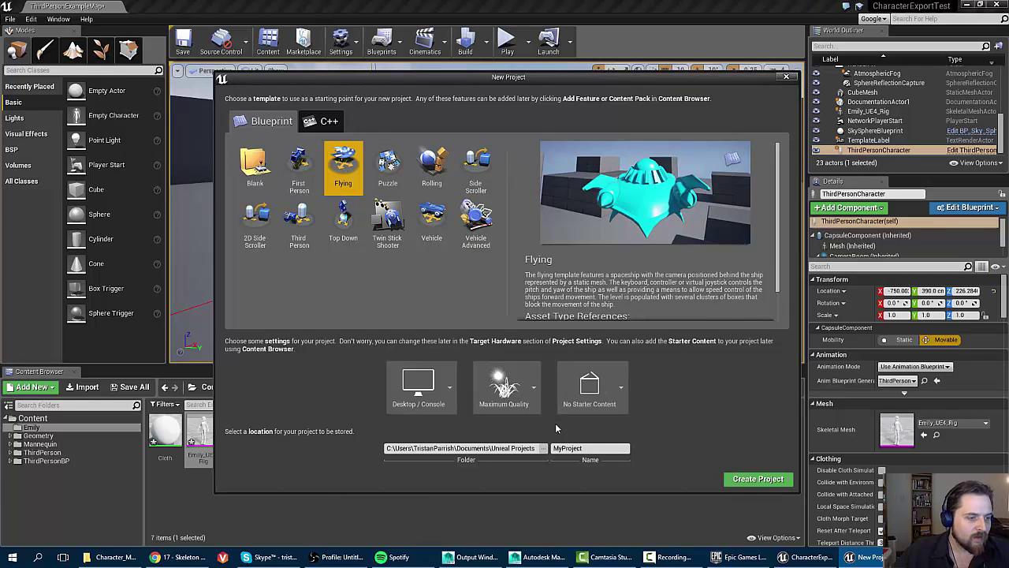
Step: Name the new project UFO_Test, create it, and save all listed modified content of the current project
left_click(583, 448)
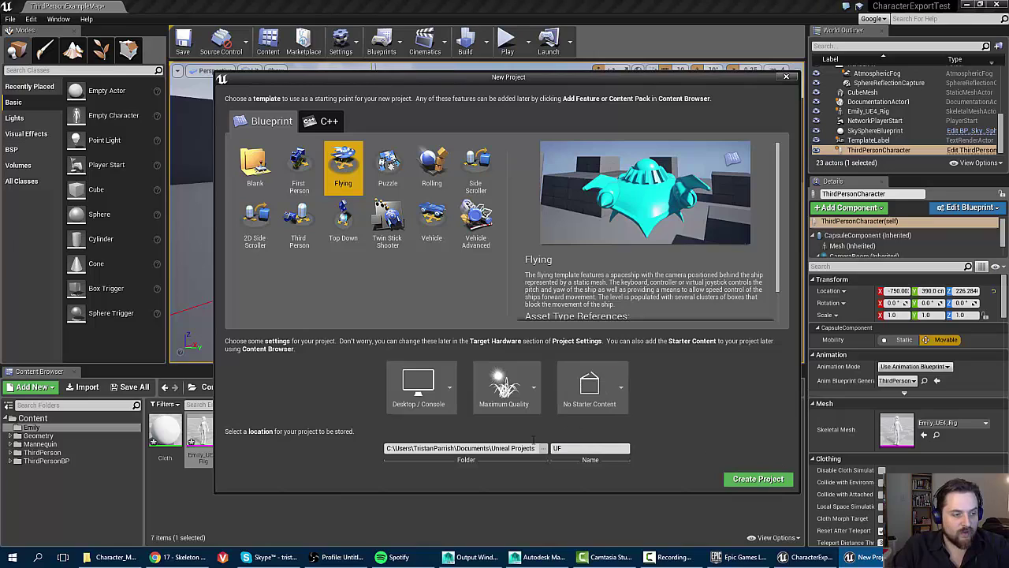
type("UFO_Test")
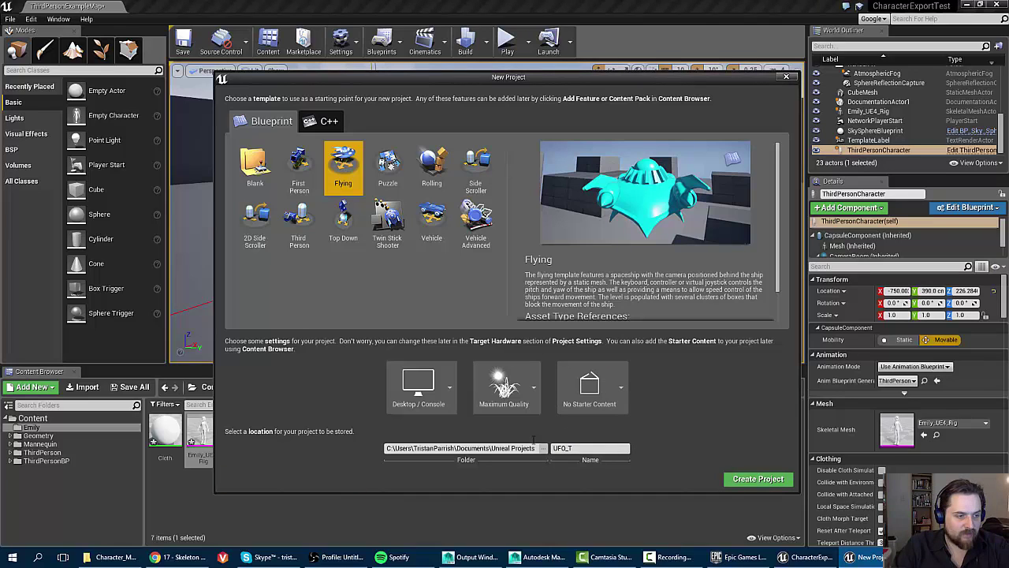
left_click(740, 476)
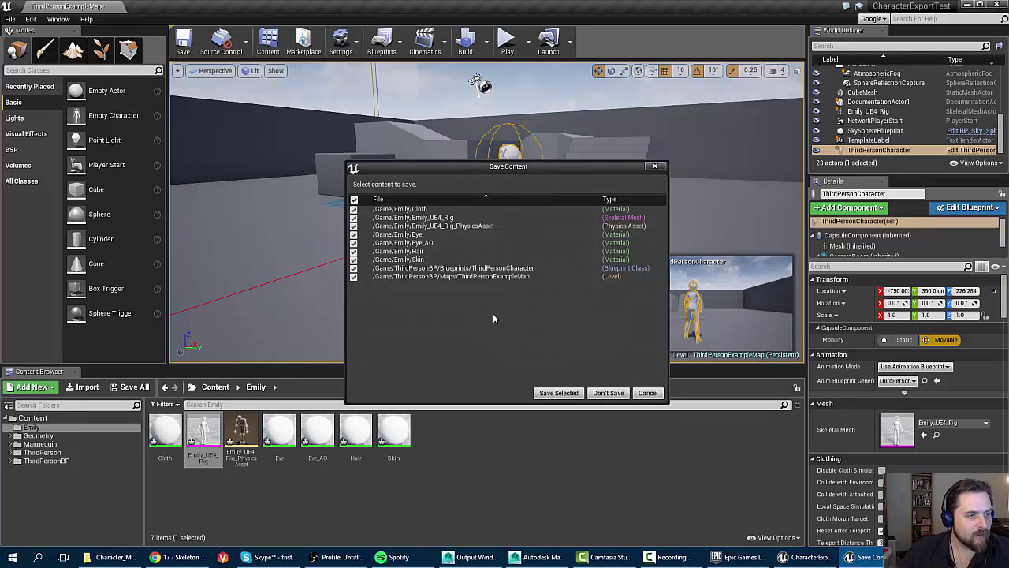
left_click(556, 392)
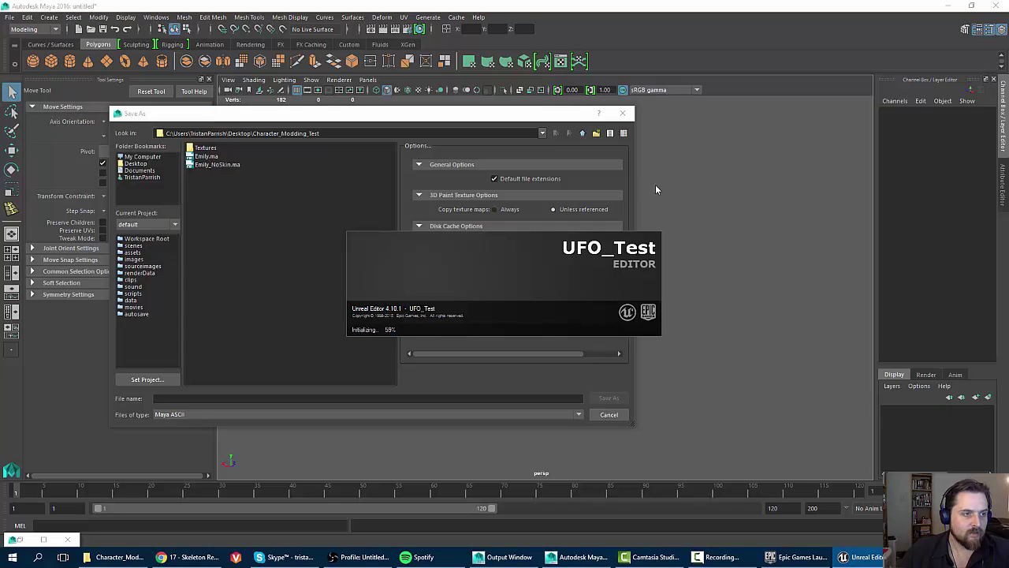
Step: Switch to Maya and save the scene as UFO in Maya ASCII format in the Character_Modding_Test folder
left_click(593, 562)
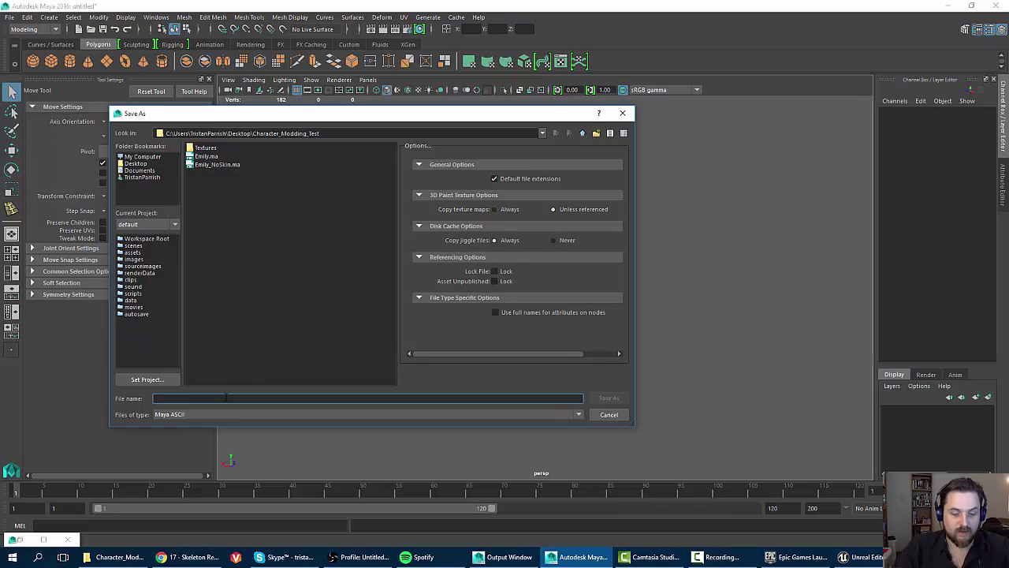
type("UFO")
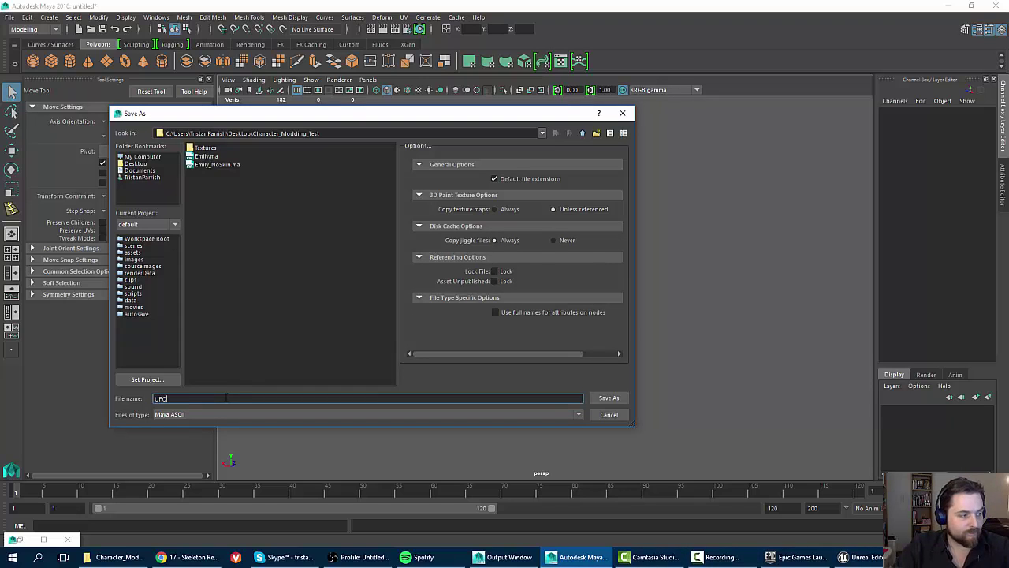
left_click(608, 398)
Step: Select the saucer model and examine its shape up close from below
left_click(536, 261)
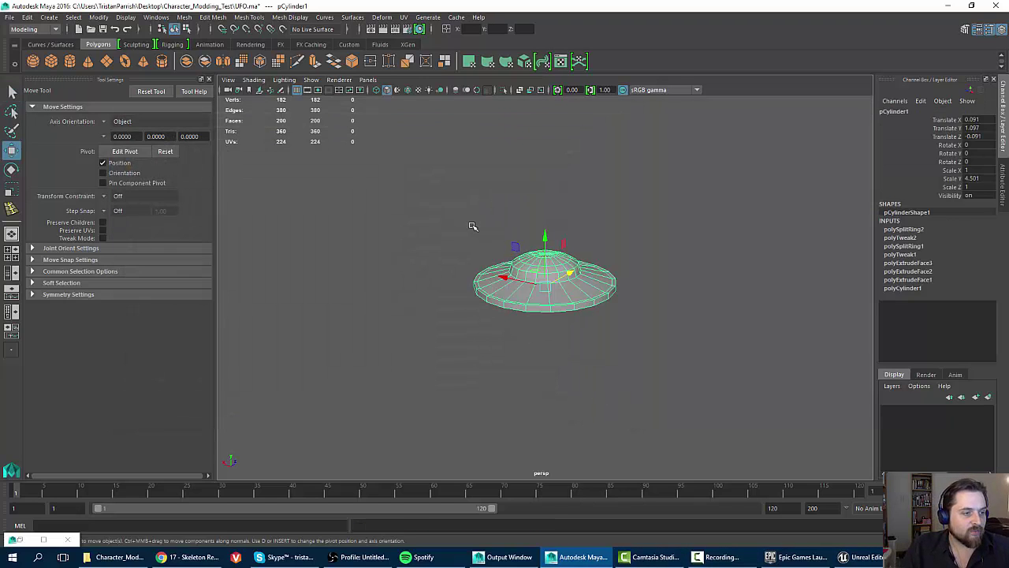
left_click(509, 234)
scroll(505, 229, "up", 5)
mouse_move(498, 221)
left_mouse_down("alt")
mouse_move(494, 196)
mouse_move(513, 209)
mouse_move(490, 224)
mouse_move(466, 207)
mouse_move(497, 218)
left_mouse_up("alt")
left_click(498, 236)
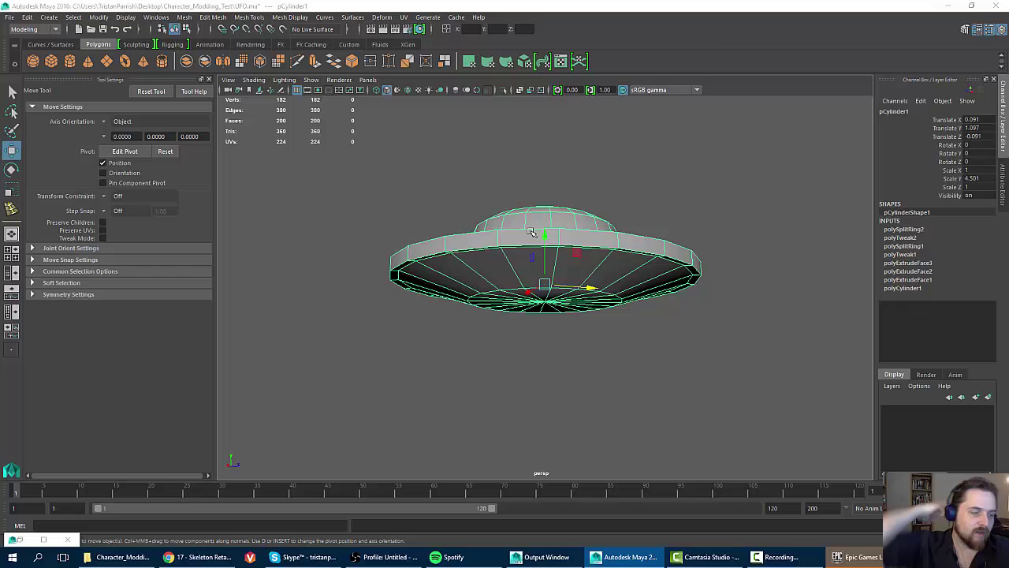
Step: Switch to the UFO_Test project in Unreal Editor and select the cyan flying ship pawn in the level
key("alt+Tab")
left_click(466, 197)
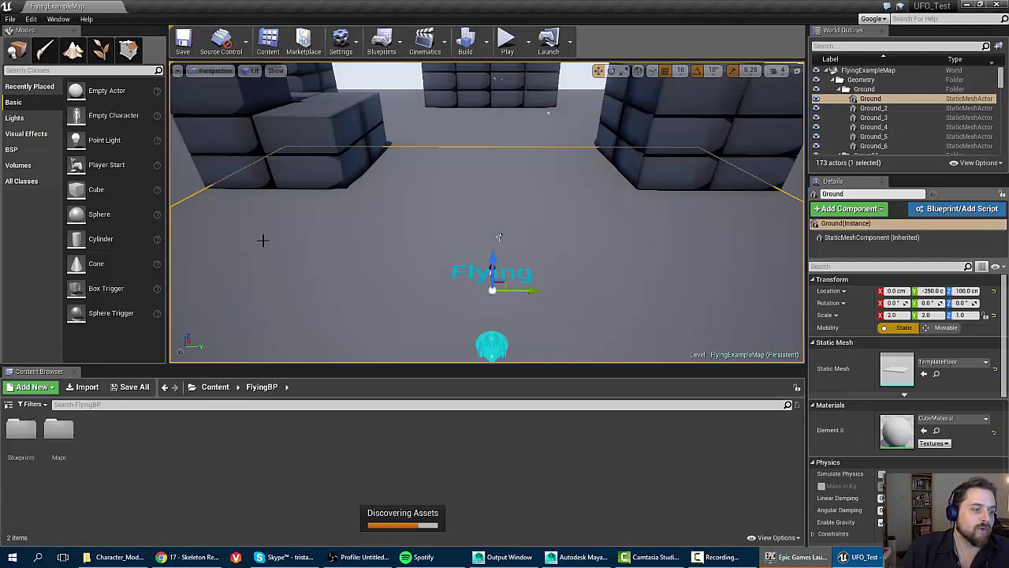
right_click_drag(458, 212, 351, 187)
key("s")
key("w")
key("s")
key("e")
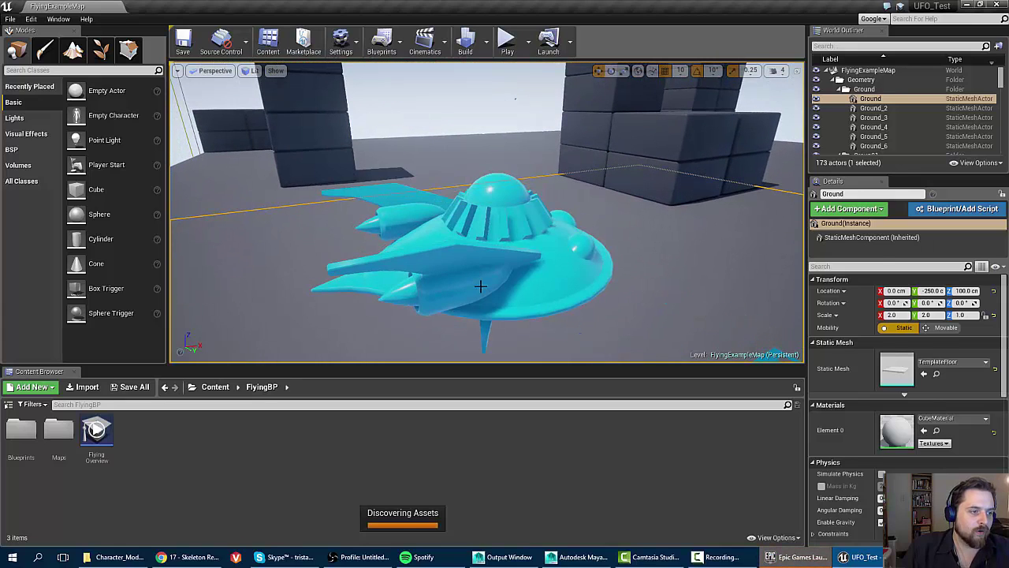
left_click(481, 285)
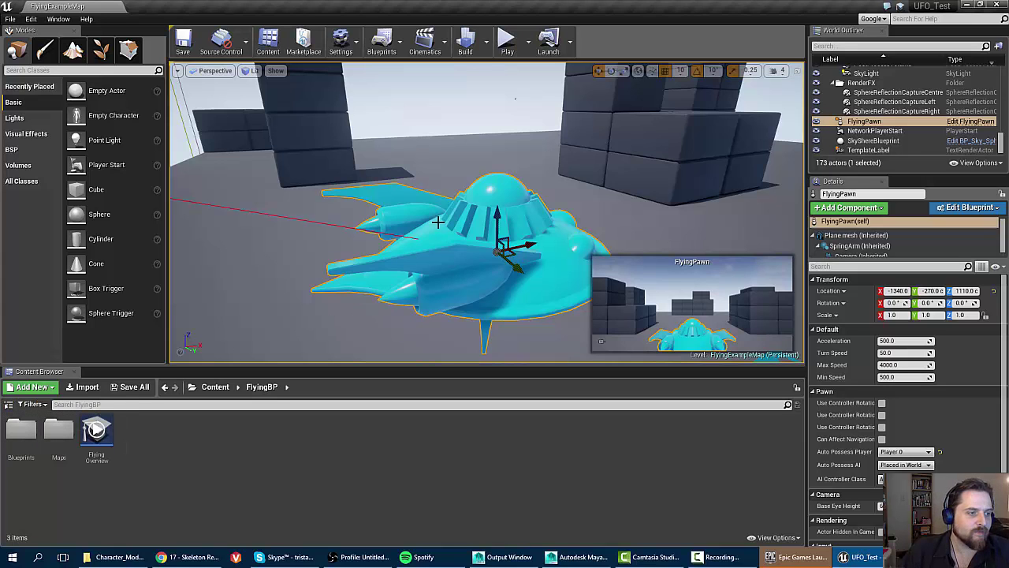
Step: Examine the selected flying ship from above and up close from the side
right_click_drag(437, 222, 331, 258)
key("d")
key("w")
key("s")
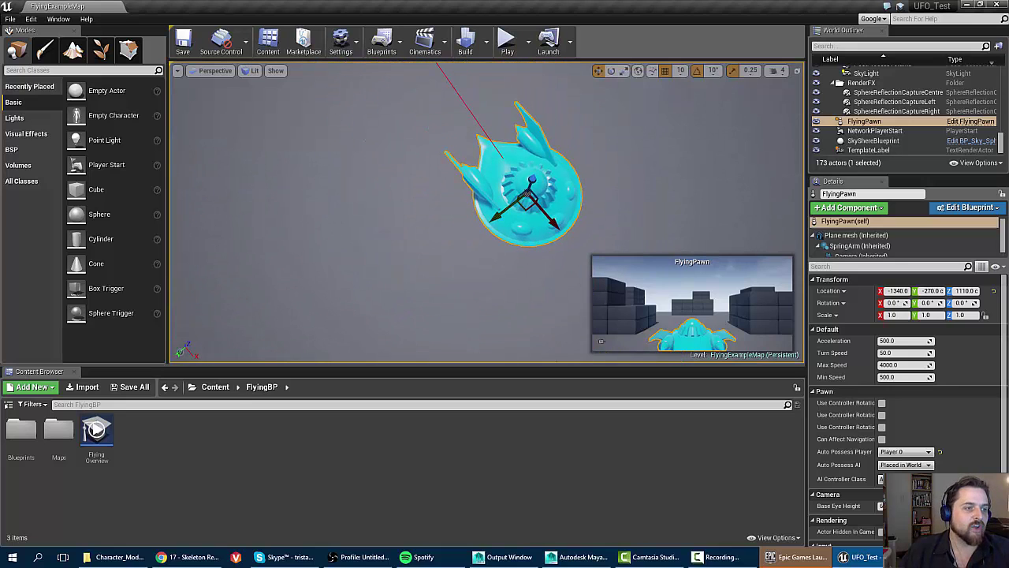
left_click_drag(384, 284, 393, 224, "alt")
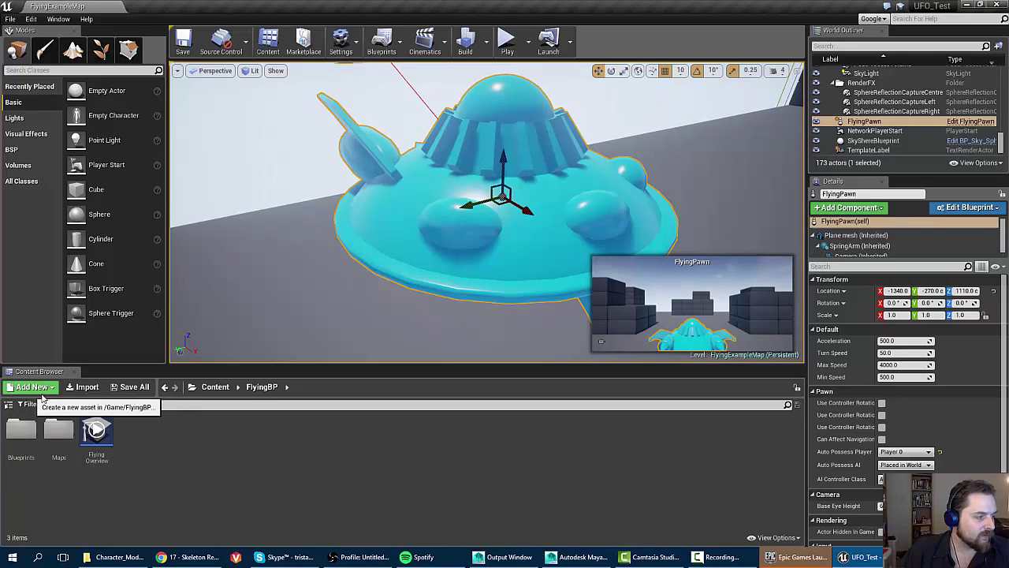
Step: Open the UFO static mesh from the Flying/Meshes content folder in the mesh editor
left_click(8, 404)
left_click(32, 428)
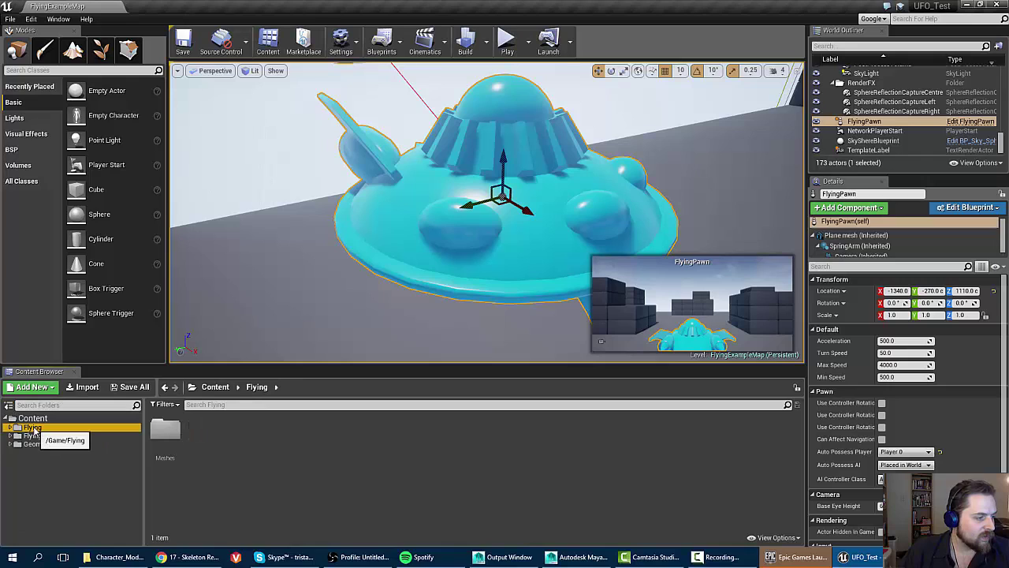
double_click(176, 430)
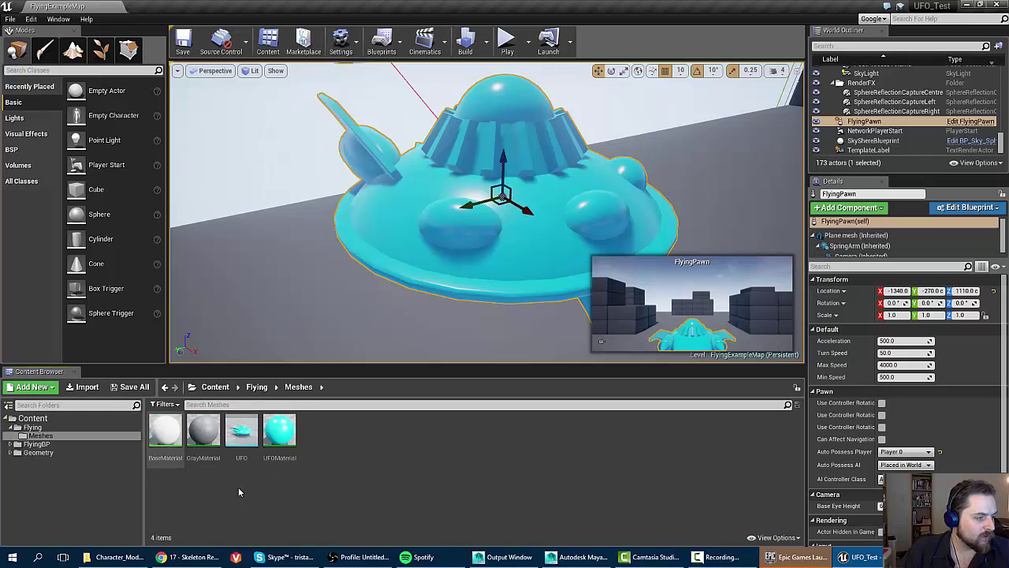
left_click(237, 433)
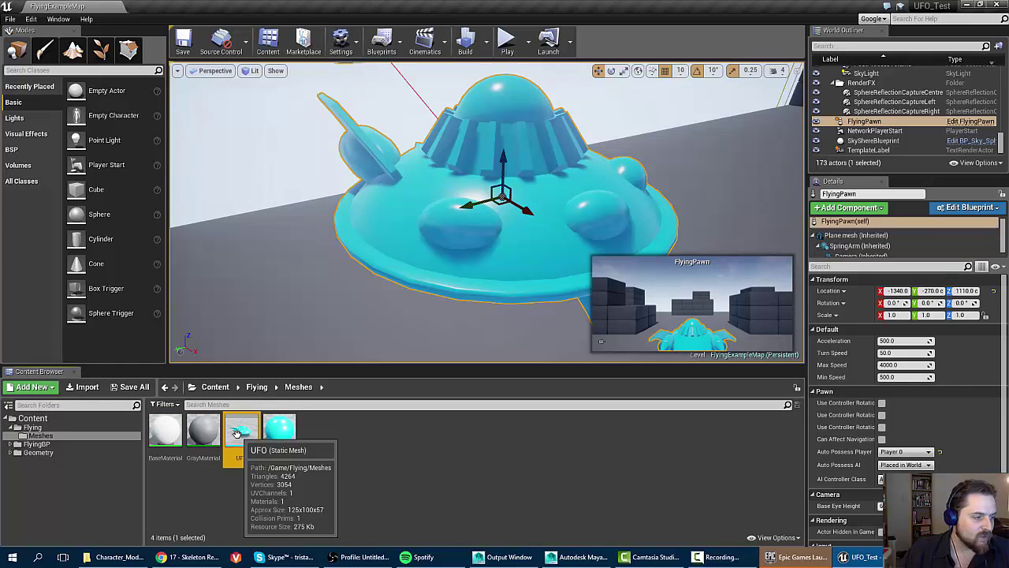
double_click(238, 436)
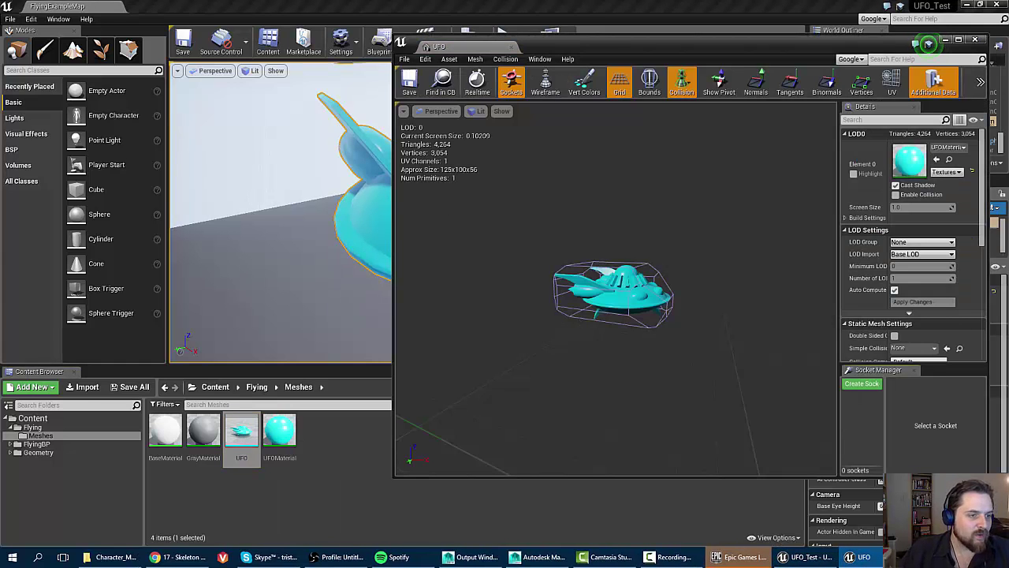
Step: Examine the UFO mesh and its surrounding collision hull from several angles
mouse_move(578, 324)
right_mouse_down()
mouse_move(552, 323)
mouse_move(571, 335)
mouse_move(603, 315)
mouse_move(575, 319)
mouse_move(614, 319)
mouse_move(571, 323)
mouse_move(584, 347)
mouse_move(579, 335)
right_mouse_up()
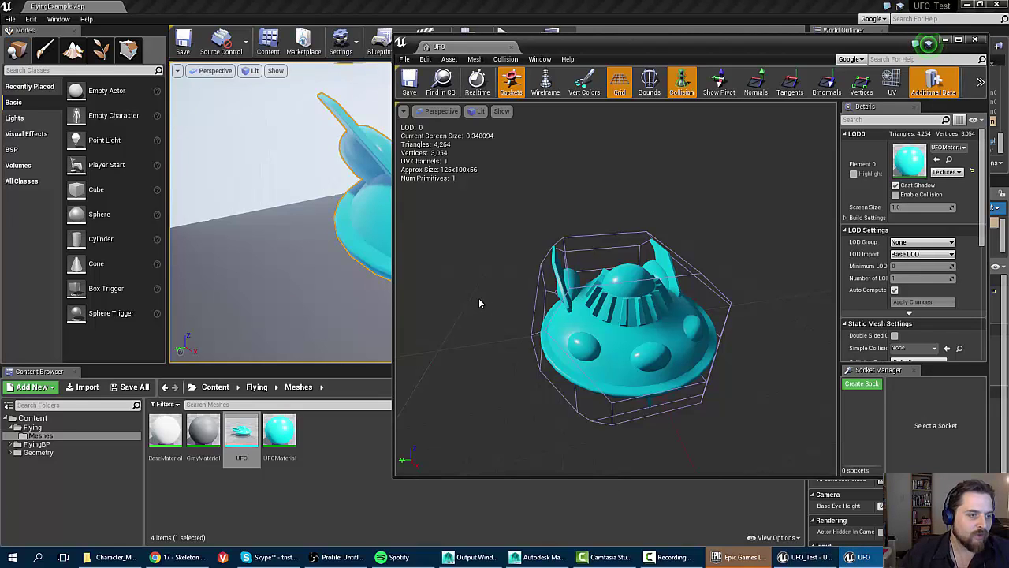
left_click_drag(509, 314, 510, 339)
middle_click_drag(509, 313, 473, 367)
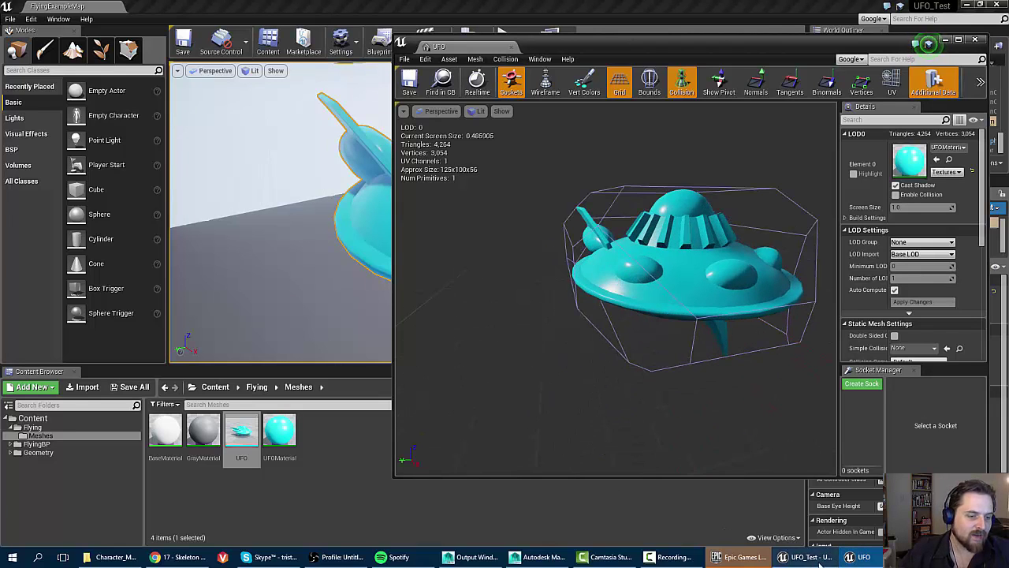
Step: Switch to Maya and view the saucer's dome and upper surface with the model selected
mouse_move(554, 562)
left_click(561, 517)
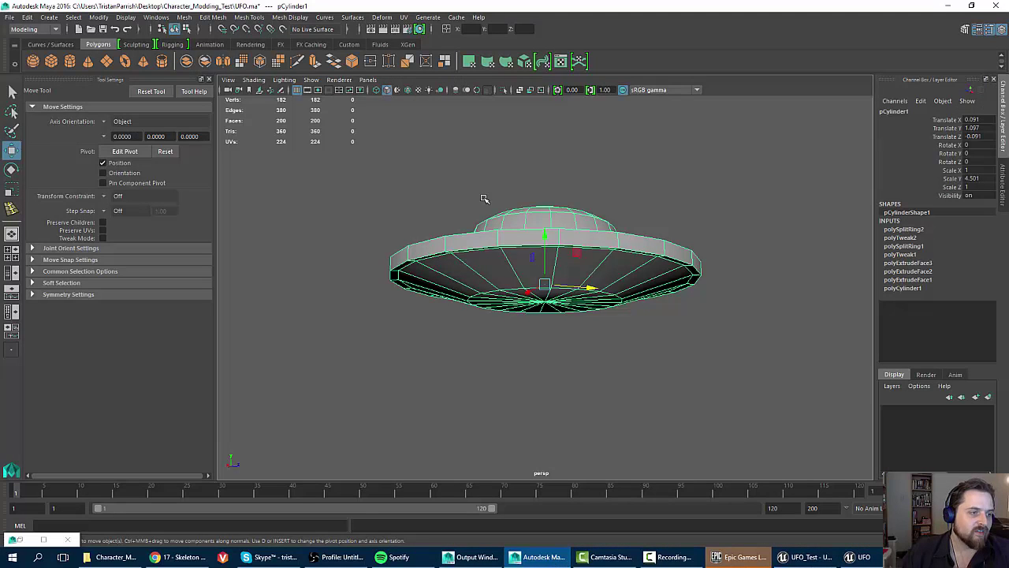
left_click_drag(422, 143, 417, 174, "alt")
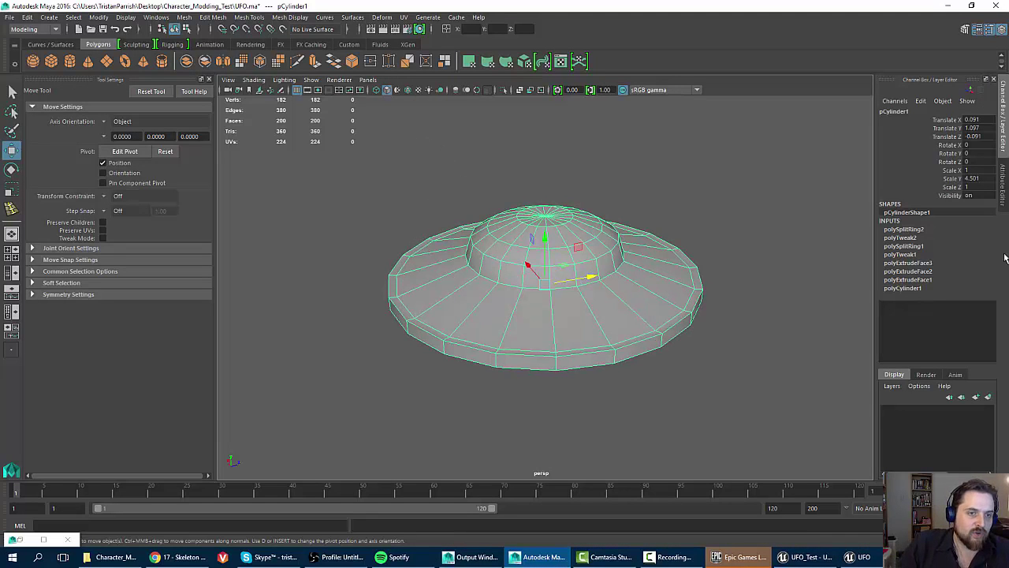
left_click(280, 175)
left_click(471, 238)
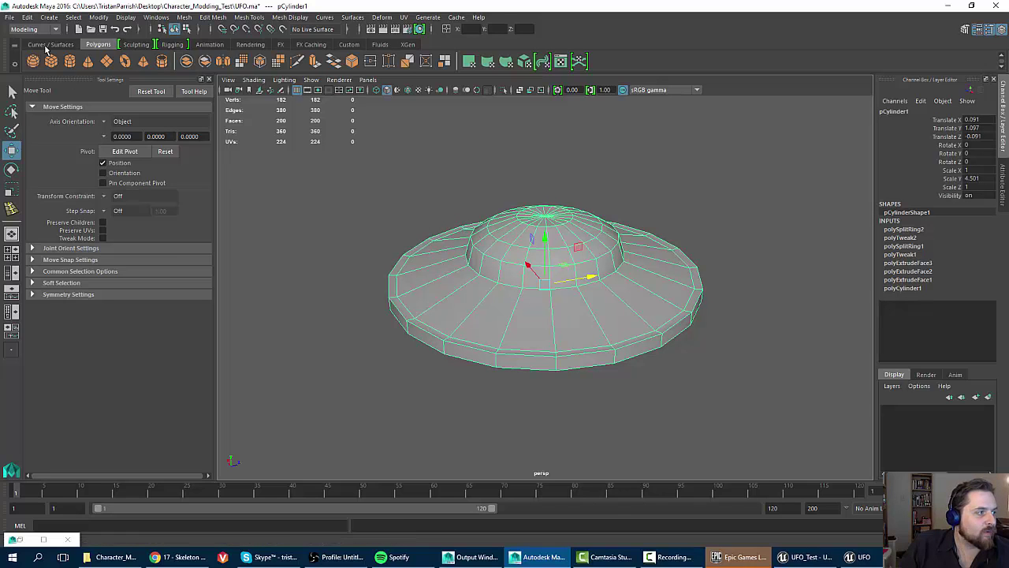
left_click(50, 44)
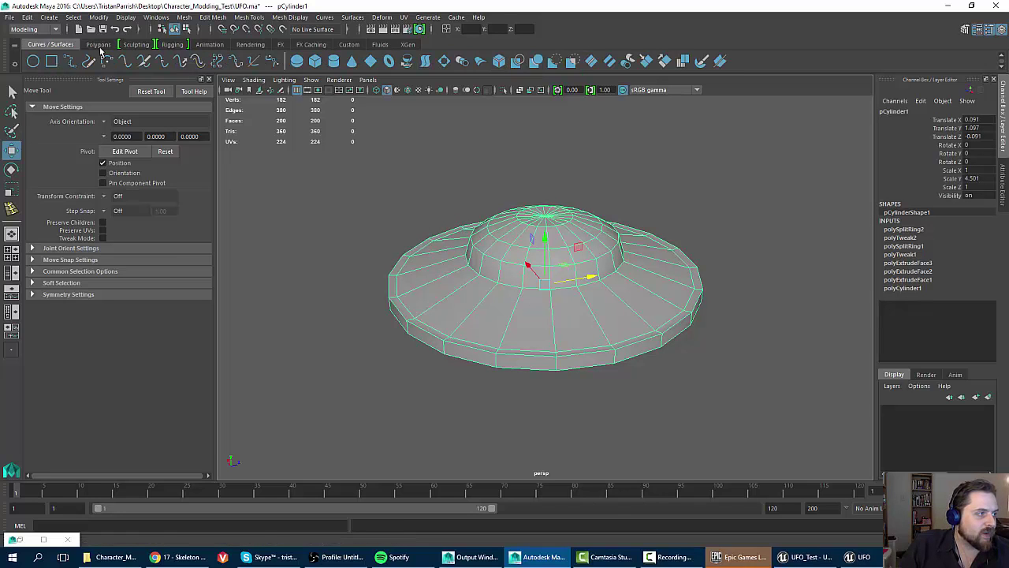
left_click(98, 44)
left_click(50, 61)
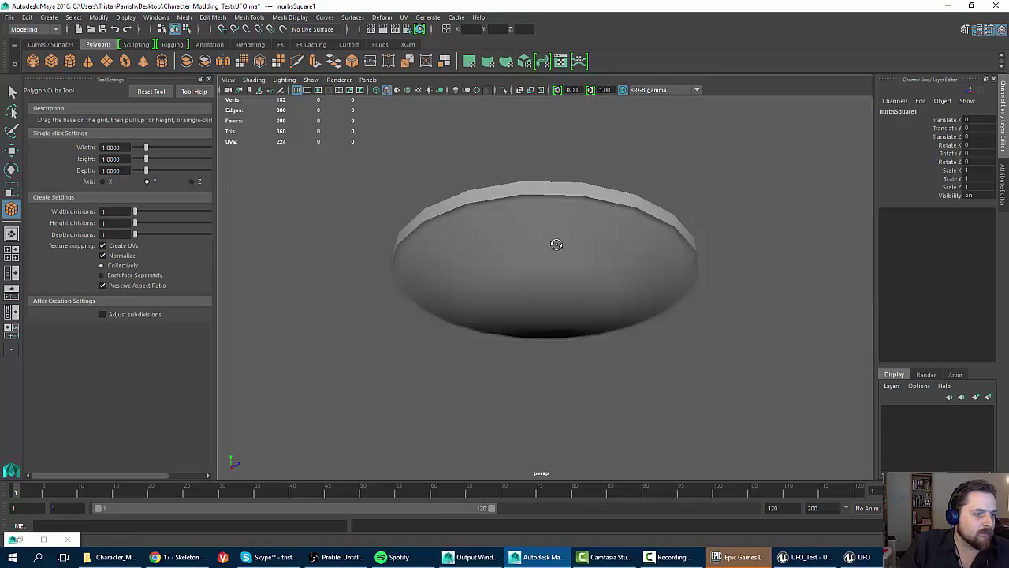
left_click_drag(556, 243, 392, 284, "alt")
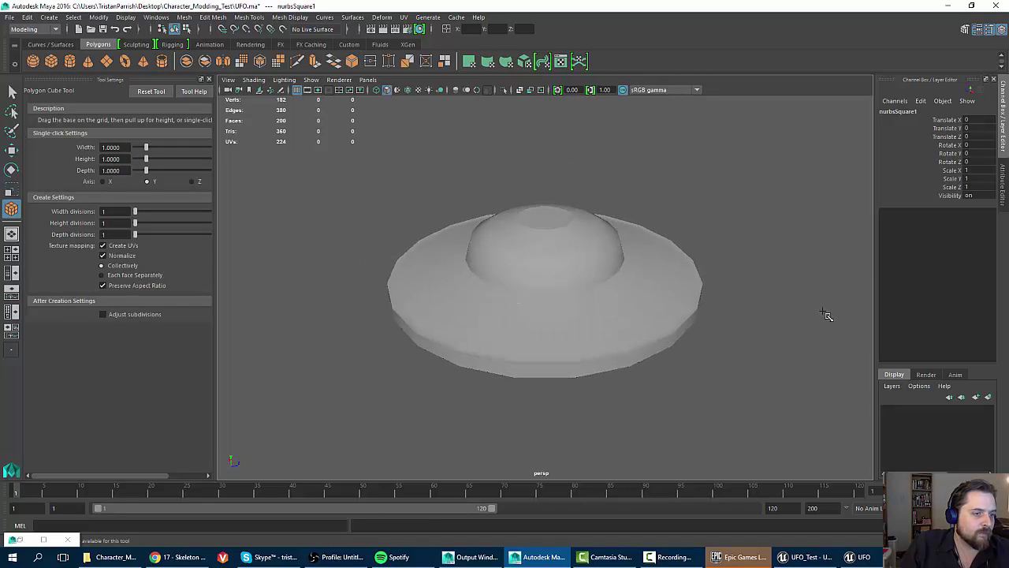
left_click_drag(823, 312, 800, 359)
left_click_drag(561, 306, 552, 220)
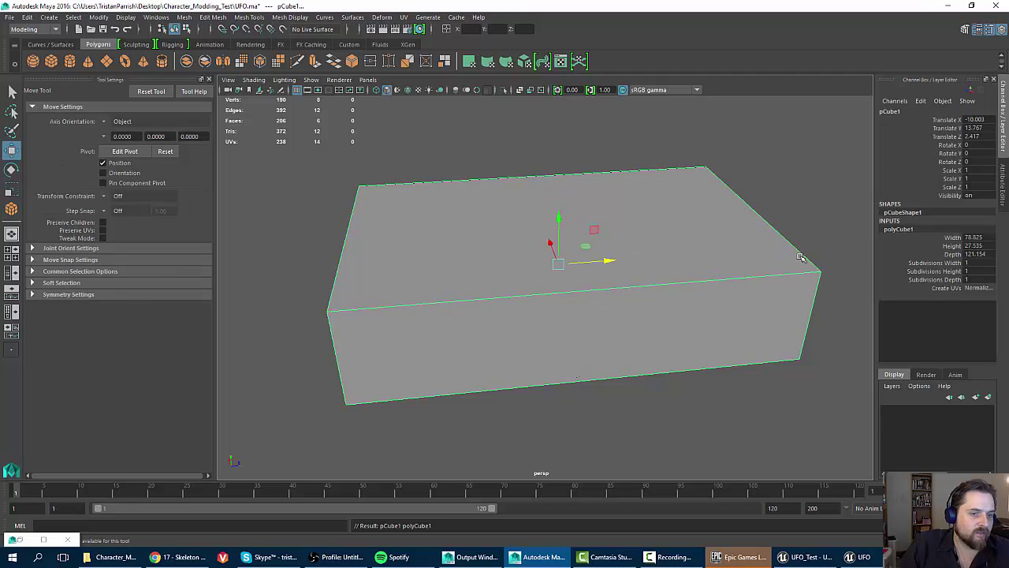
left_click_drag(687, 225, 655, 198, "alt")
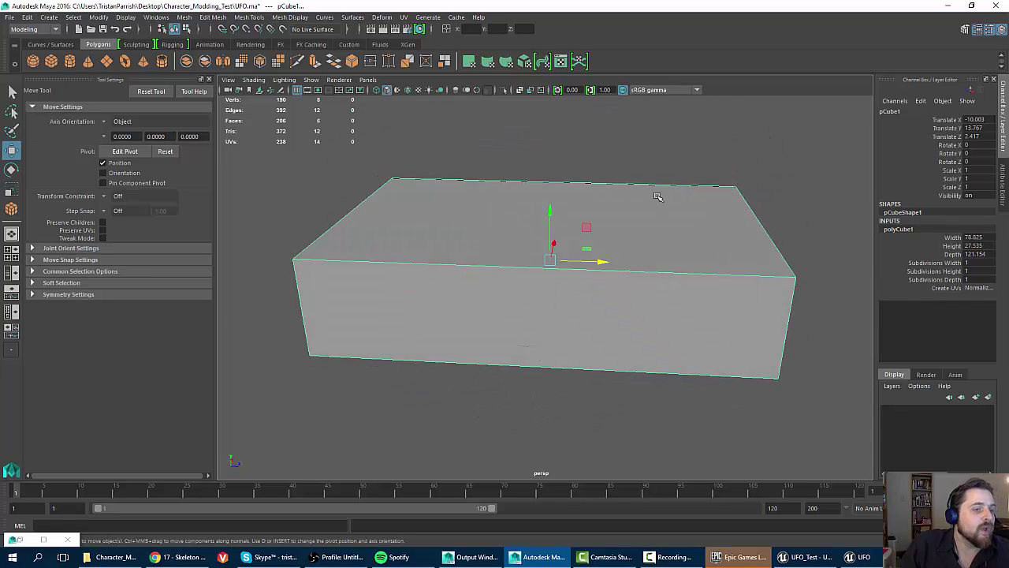
left_click(798, 199)
left_click(717, 225)
key("Delete")
Step: Replace the existing box with a new polygon cube about 94 wide, 26 high and 123 deep, enclosing the saucer
left_click(530, 244)
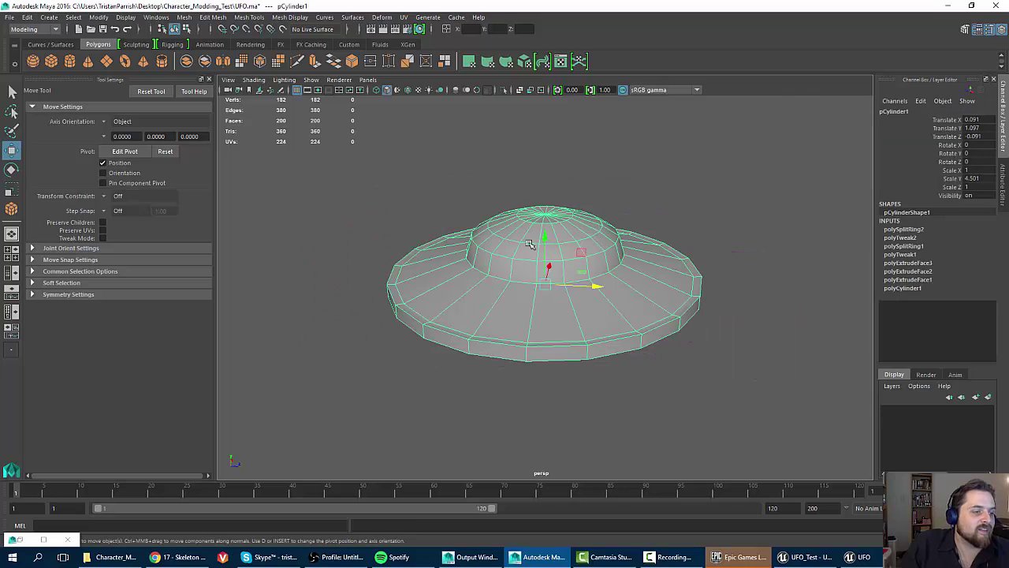
left_click_drag(389, 181, 396, 235, "alt")
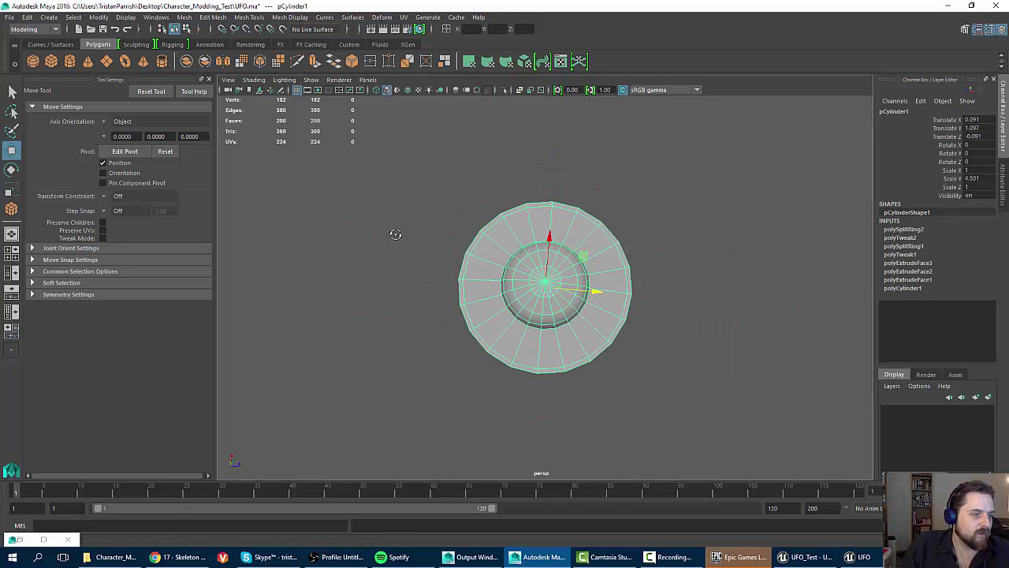
left_click(51, 61)
left_click_drag(455, 207, 653, 381)
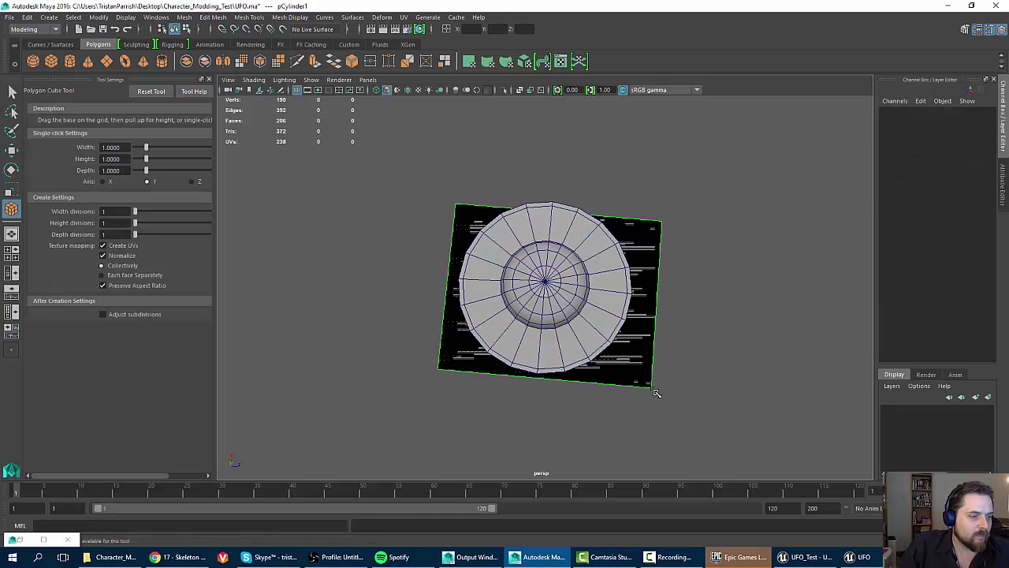
left_click_drag(495, 280, 459, 195, "alt")
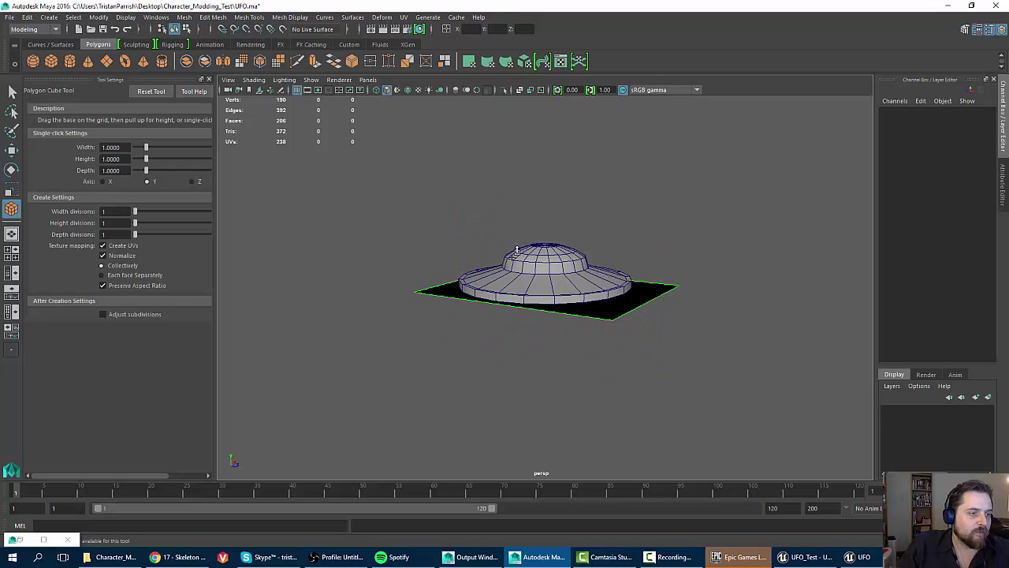
left_click_drag(539, 273, 528, 237)
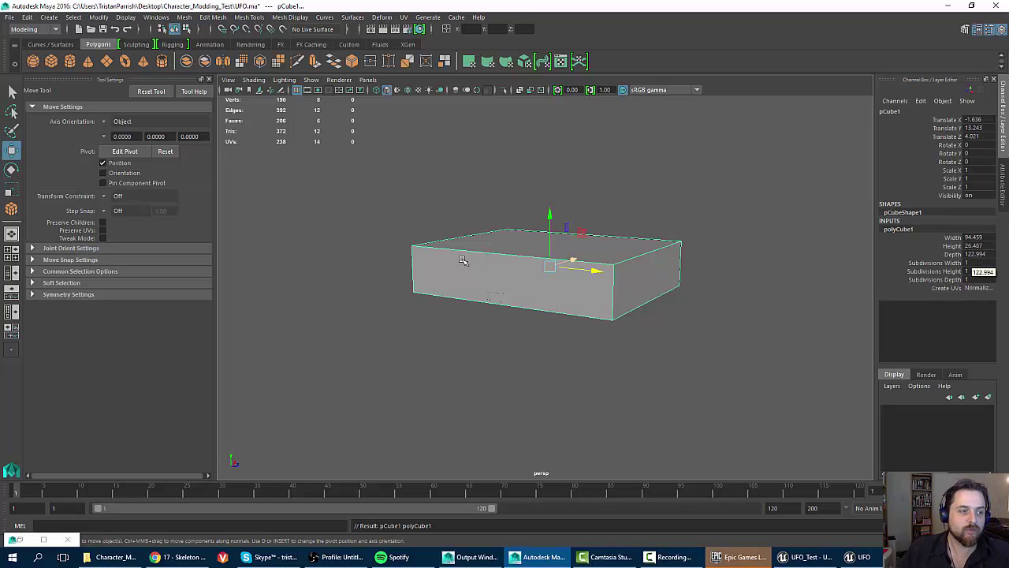
Step: Delete the box surrounding the saucer and select the saucer model
left_click(478, 234)
left_click(450, 241)
key("Delete")
left_click(481, 276)
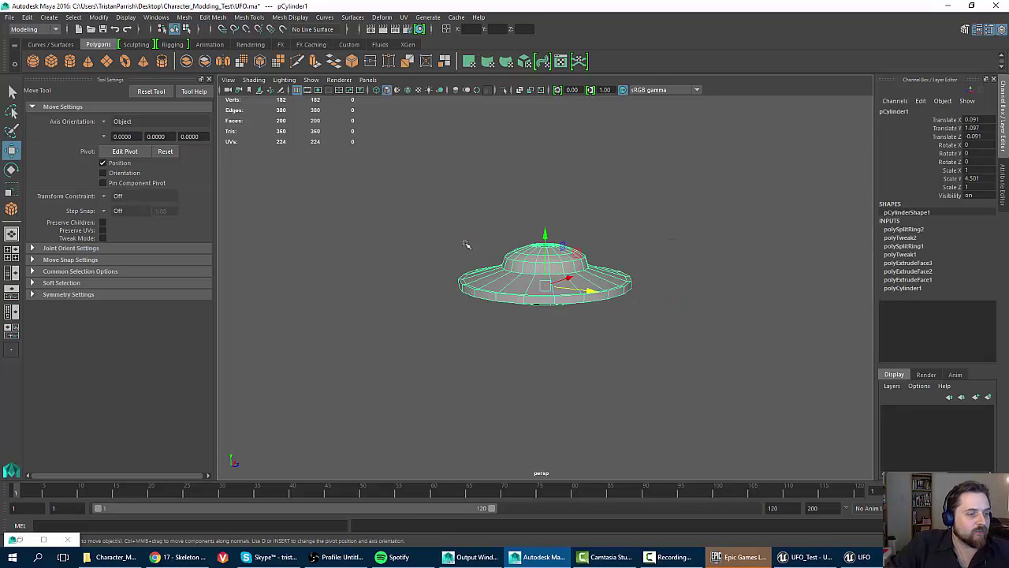
Step: Save the UFO scene with only the saucer model in it
left_click_drag(448, 224, 456, 255, "alt")
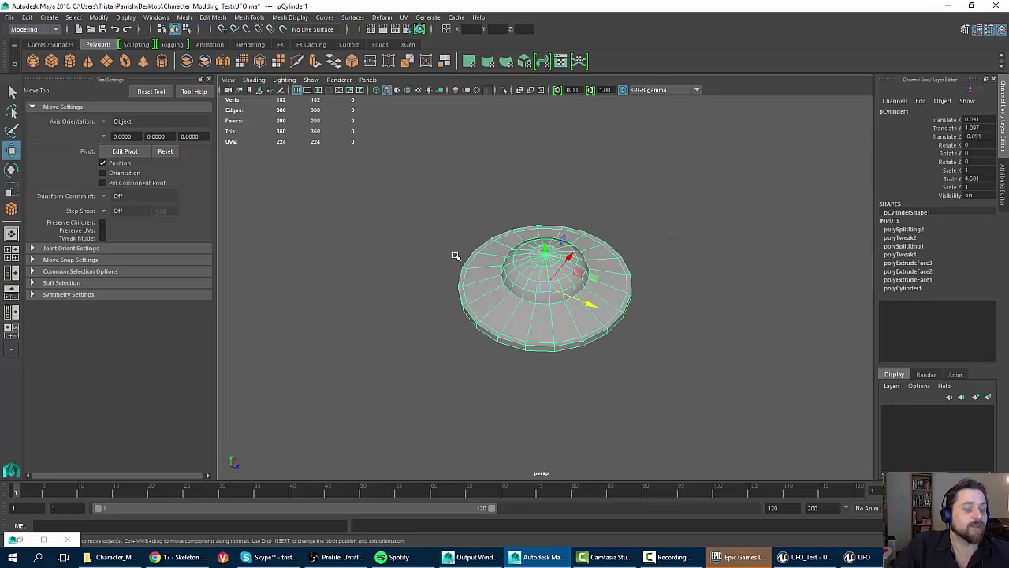
left_click_drag(512, 238, 428, 285, "alt")
left_click(10, 18)
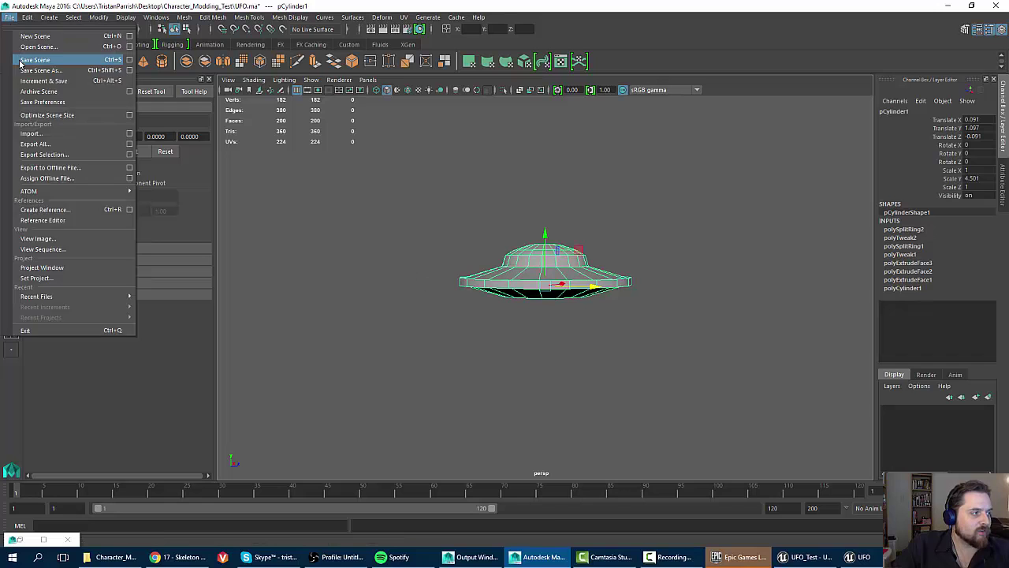
left_click(32, 59)
Step: Switch to Unreal's UFO mesh editor and examine the template ship and its collision hull from several angles
left_click(865, 565)
left_click_drag(599, 315, 670, 394, "alt")
right_click_drag(544, 307, 505, 347, "alt")
left_click_drag(544, 307, 552, 259, "alt")
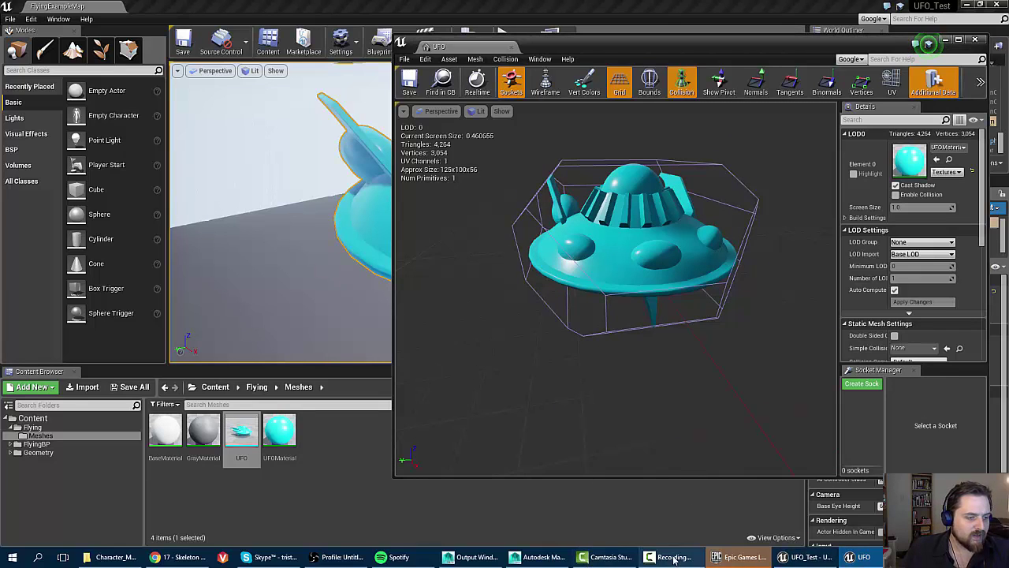
Step: Switch to Maya and export the selected saucer as an FBX file named SM_UFO in the Character_Modding_Test folder
left_click(539, 556)
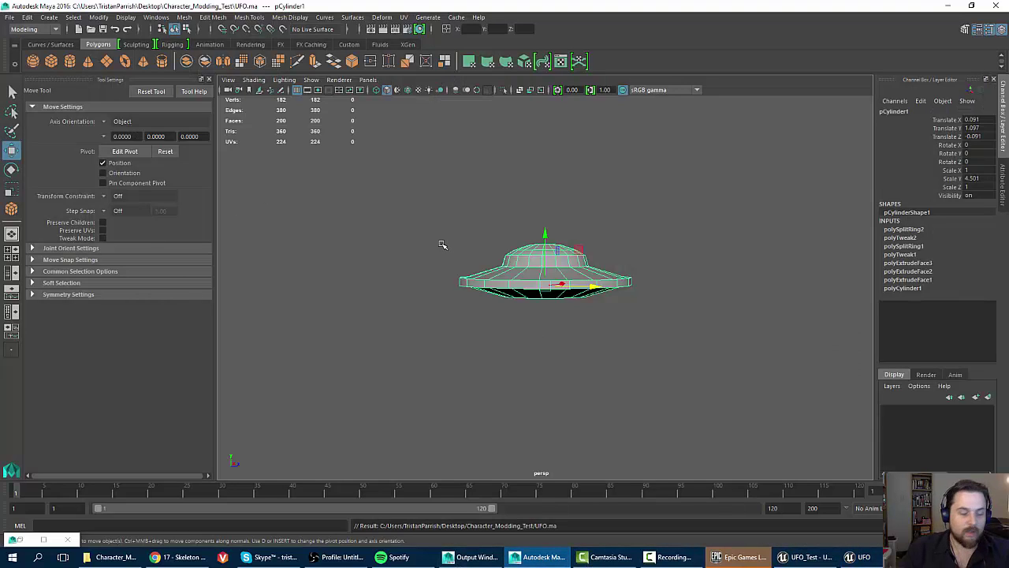
left_click_drag(441, 245, 403, 239, "alt")
left_click(8, 17)
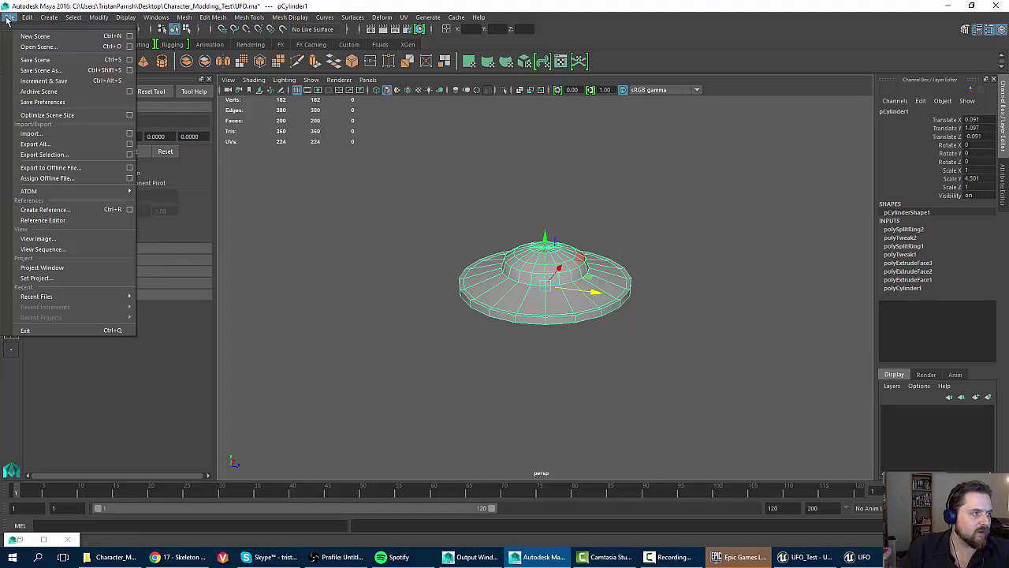
left_click(45, 155)
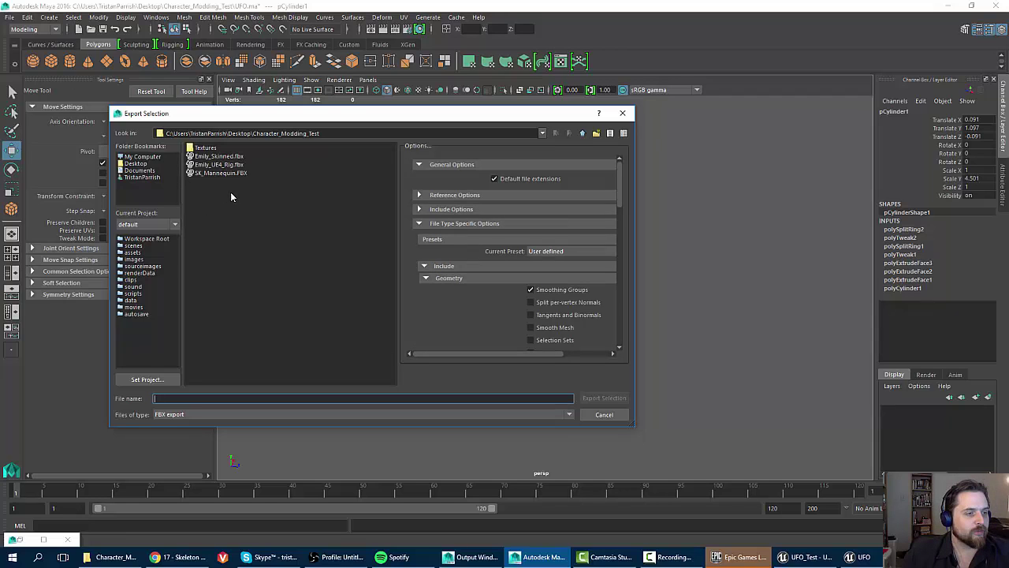
scroll(492, 223, "down", 5)
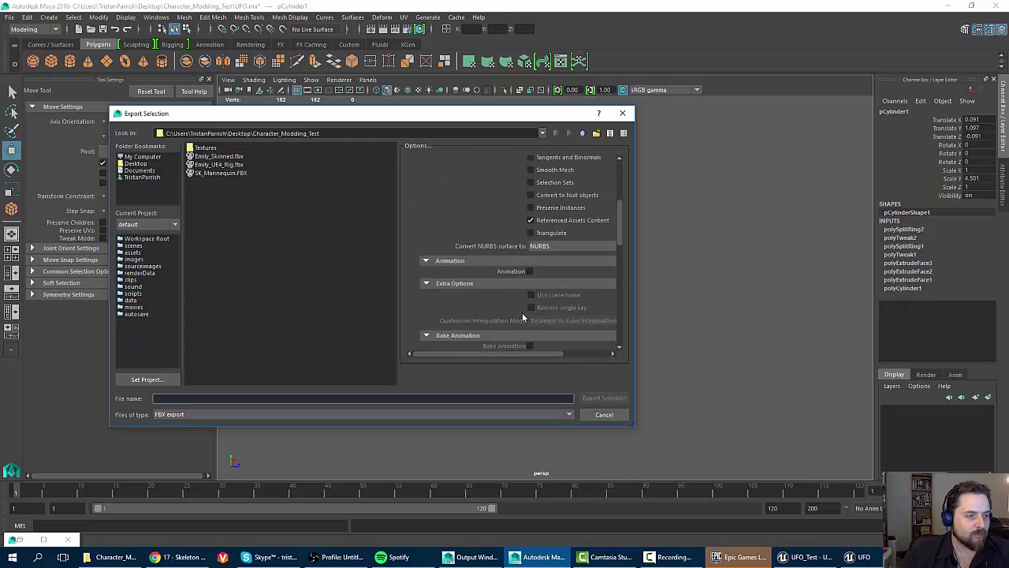
scroll(506, 269, "down", 10)
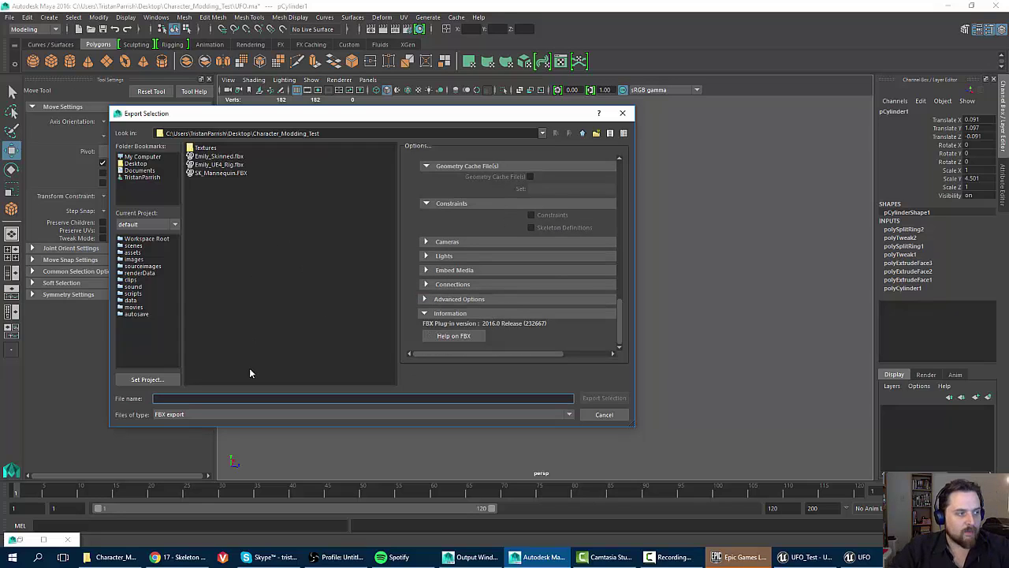
type("SM_UFO")
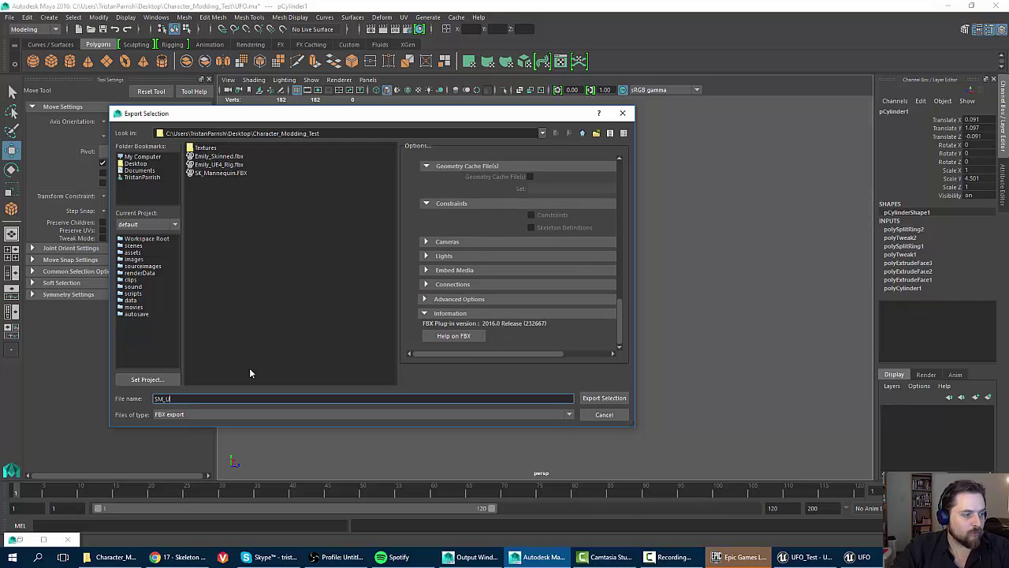
left_click(604, 398)
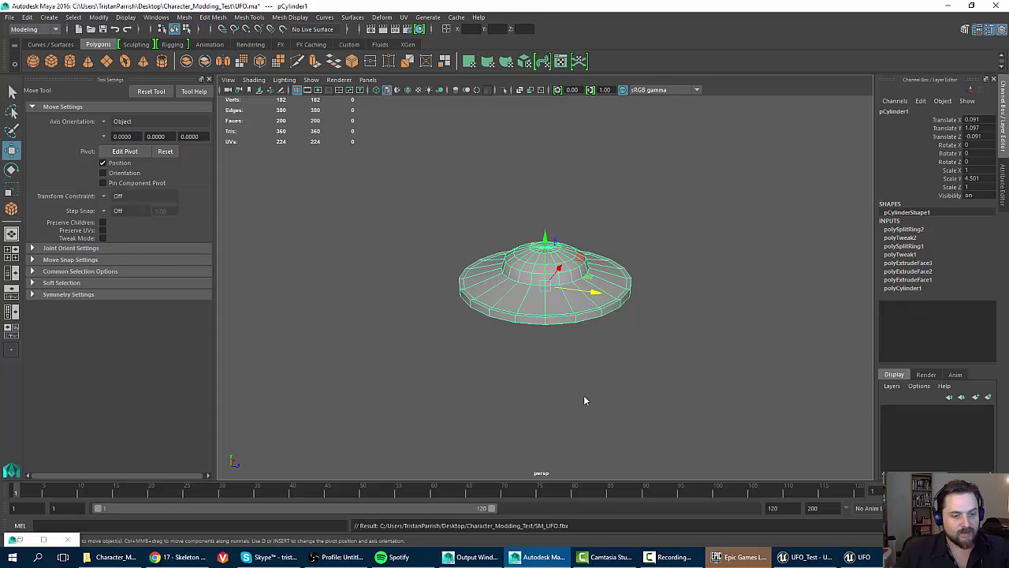
Step: Switch to Unreal, close the UFO mesh editor and create a folder named UFO in the Content root
left_click(850, 558)
left_click(974, 39)
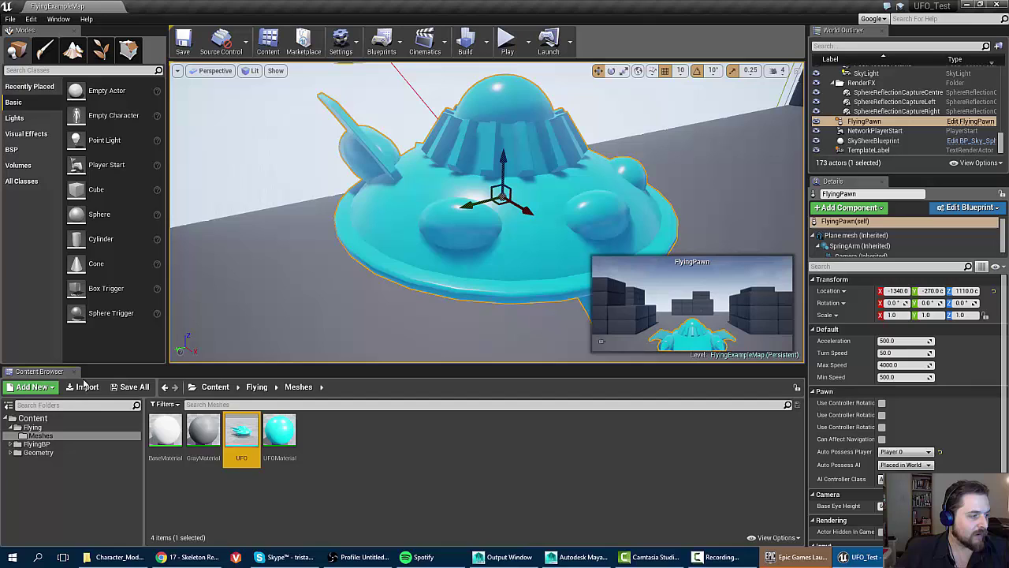
left_click(35, 427)
left_click(41, 436)
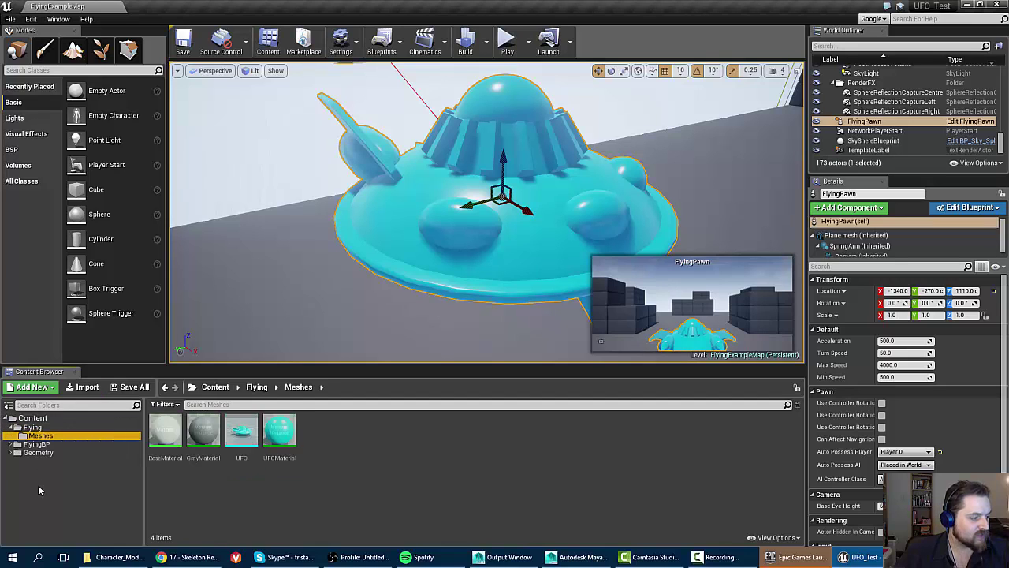
right_click(38, 489)
left_click(24, 417)
right_click(23, 416)
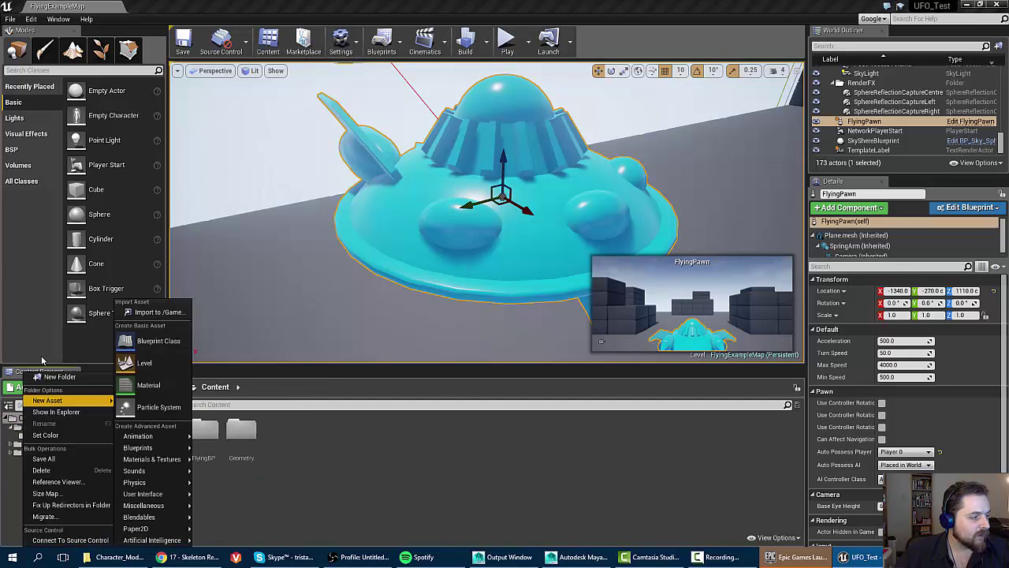
left_click(59, 377)
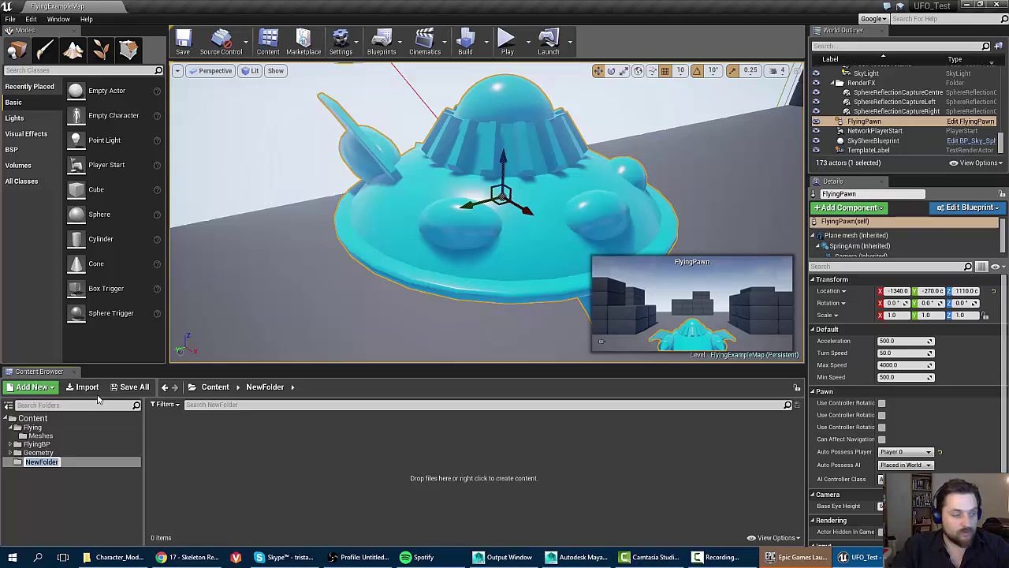
key("Return")
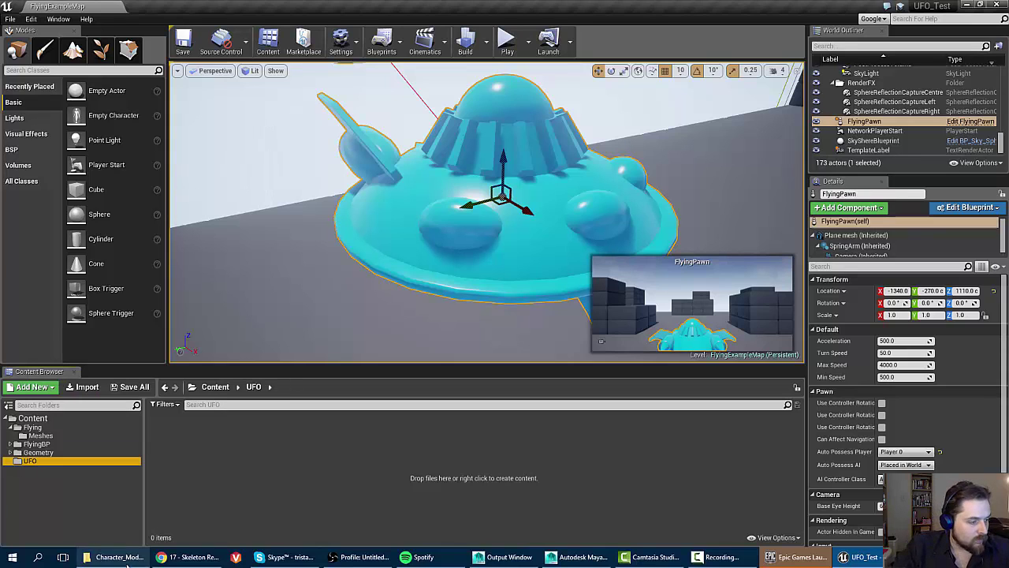
Step: Import SM_UFO.fbx from the Character_Modding_Test folder into the UFO content folder with auto-generated collision, materials and textures
left_click(114, 556)
left_click(525, 190)
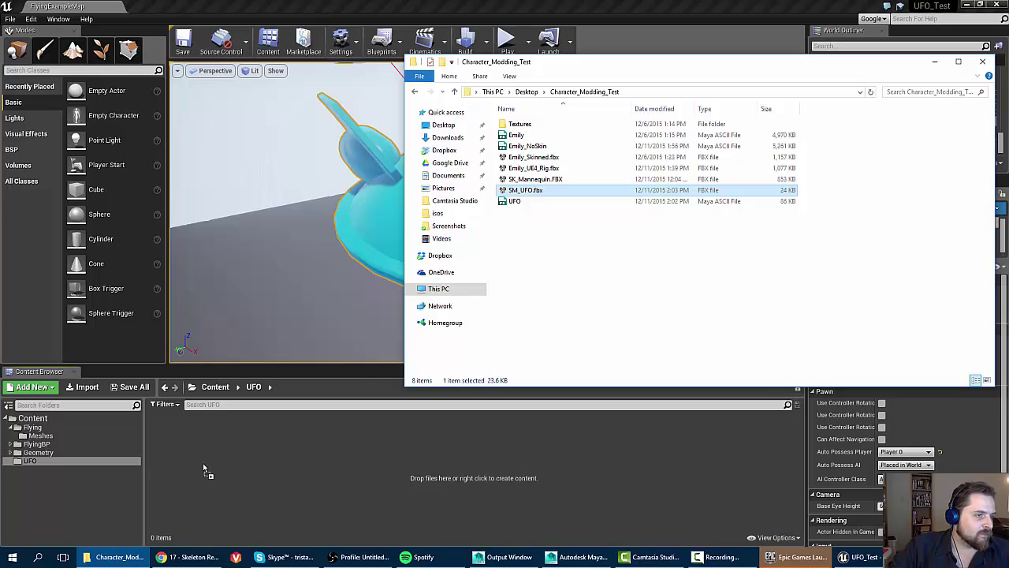
left_click_drag(202, 465, 203, 465)
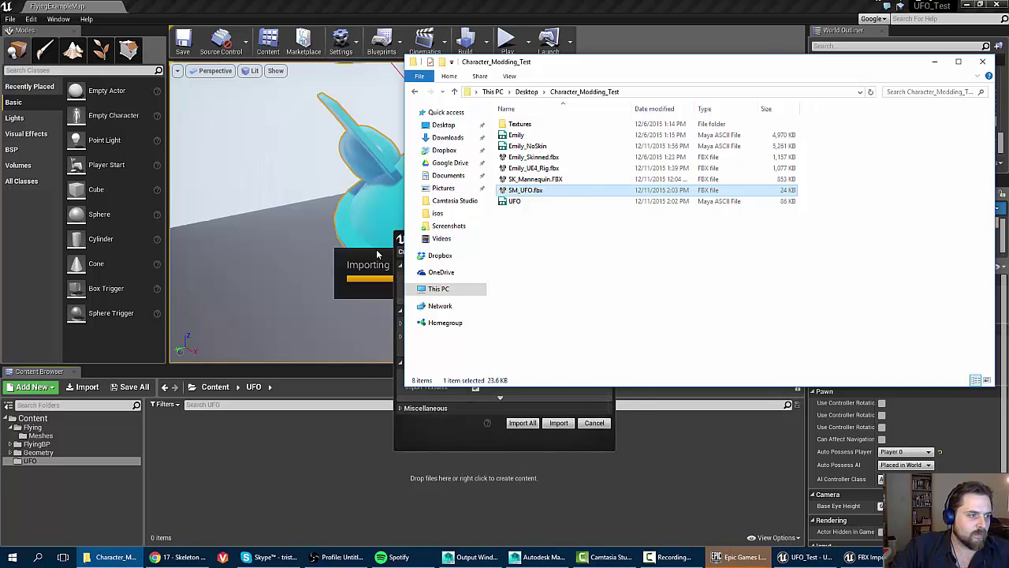
left_click(400, 238)
right_click(399, 237)
left_click(488, 238)
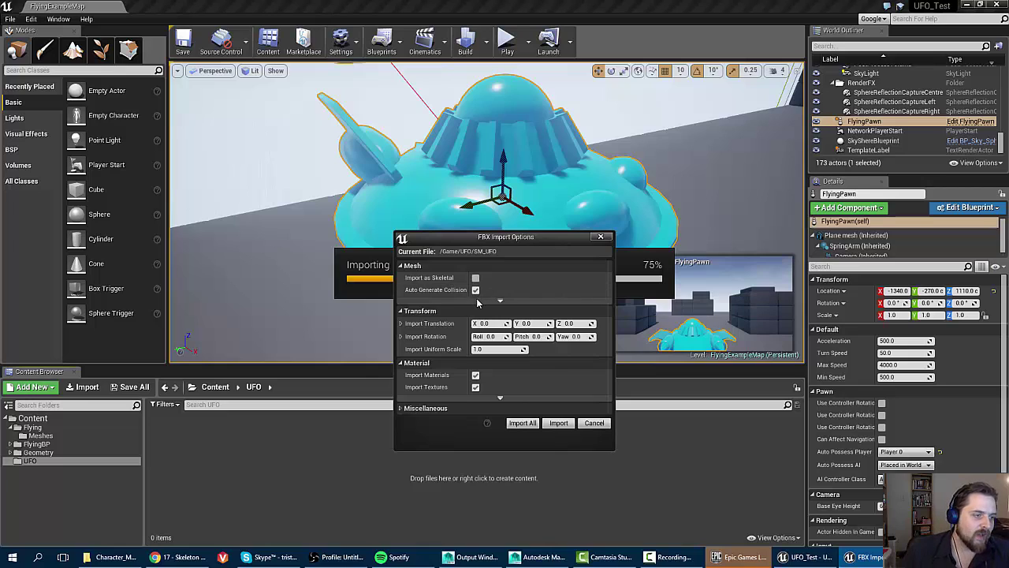
left_click(476, 301)
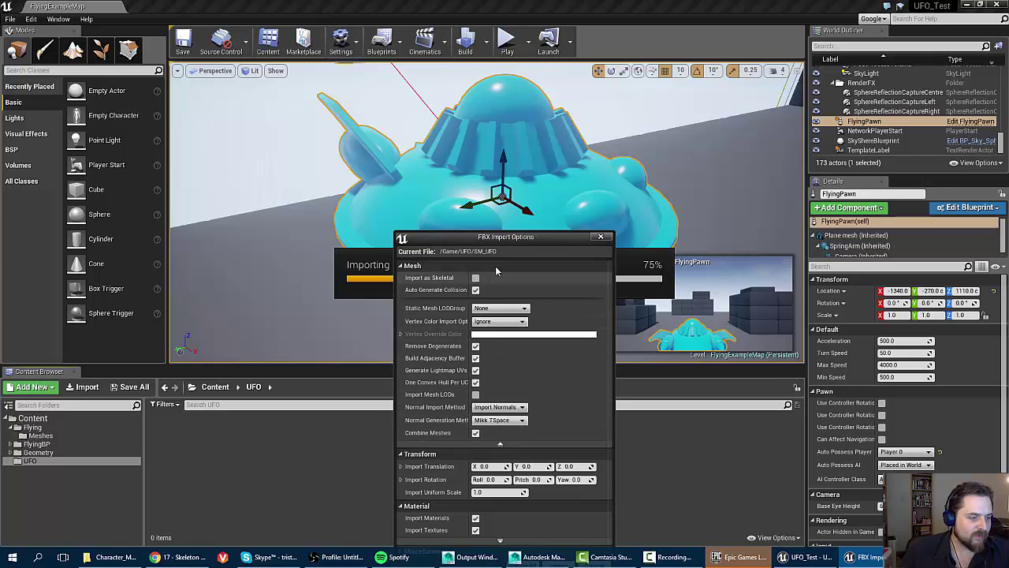
left_click_drag(502, 243, 616, 165)
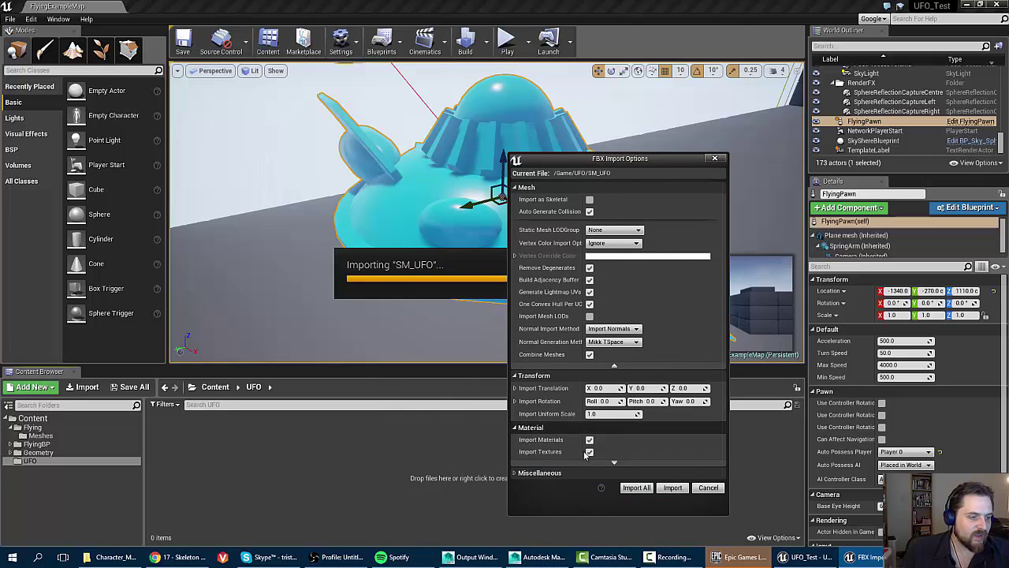
left_click(673, 488)
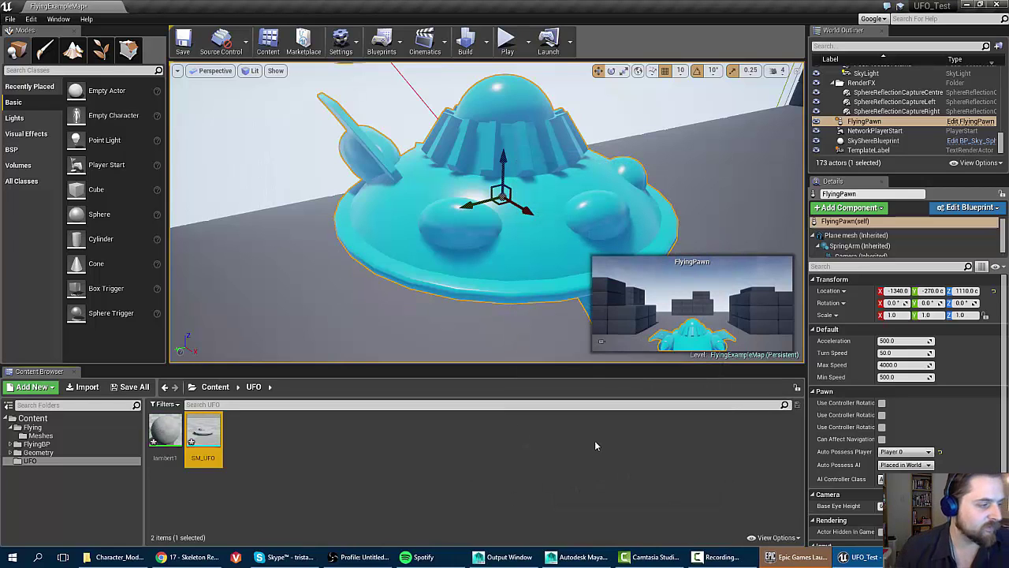
Step: Open the imported SM_UFO mesh in the mesh editor and examine its shape and collision hull
left_click(165, 433)
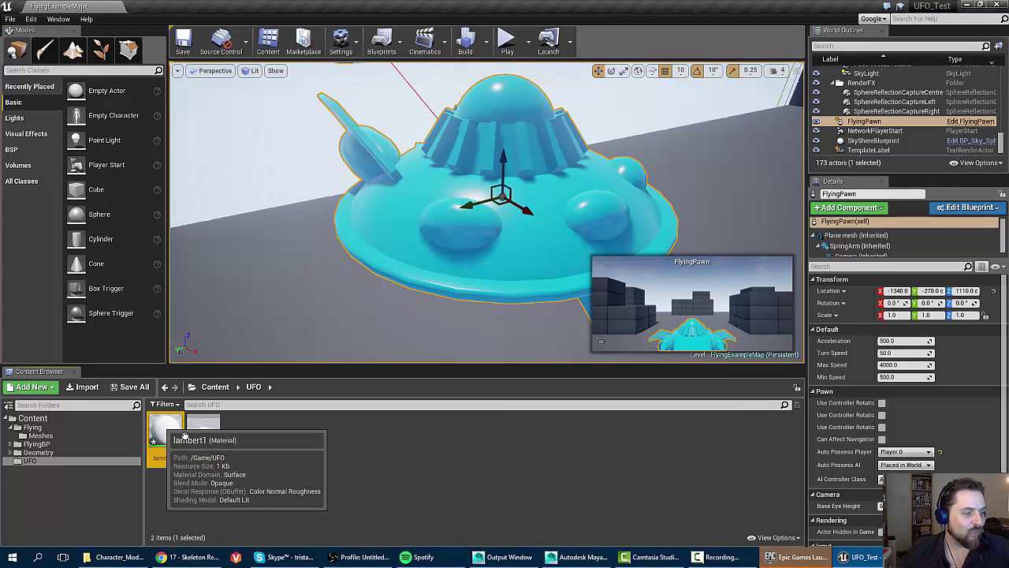
left_click(197, 435)
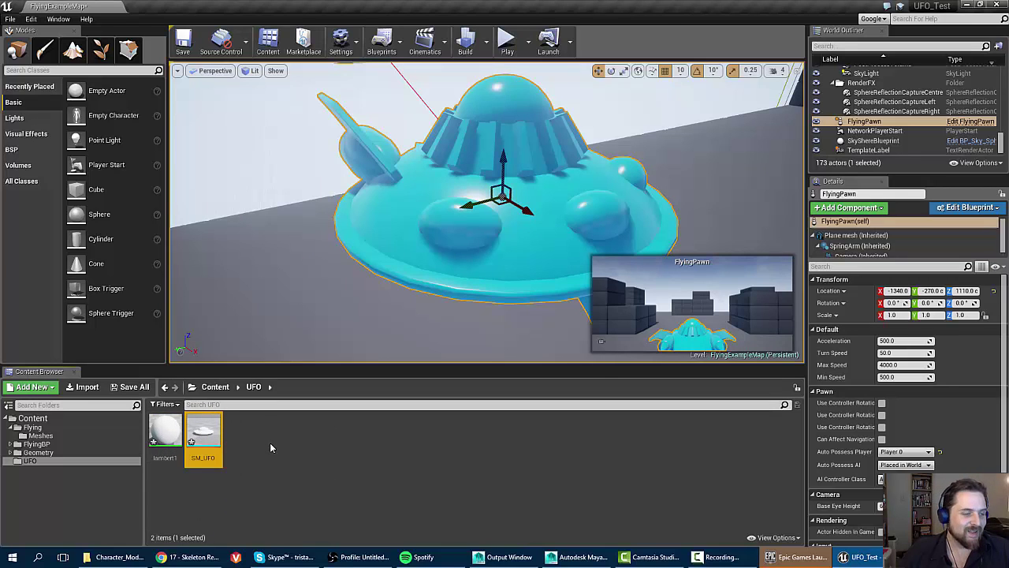
double_click(212, 434)
left_click_drag(596, 314, 590, 282)
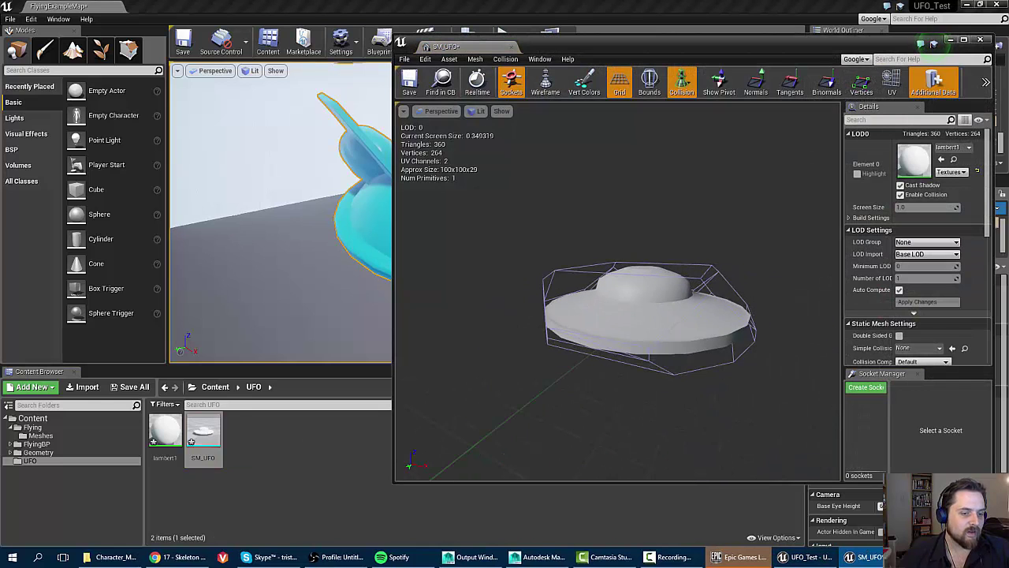
Step: Open the lambert1 material, move its result node clear of the colour parameter, and set that parameter to red (0.5, 0, 0)
double_click(165, 432)
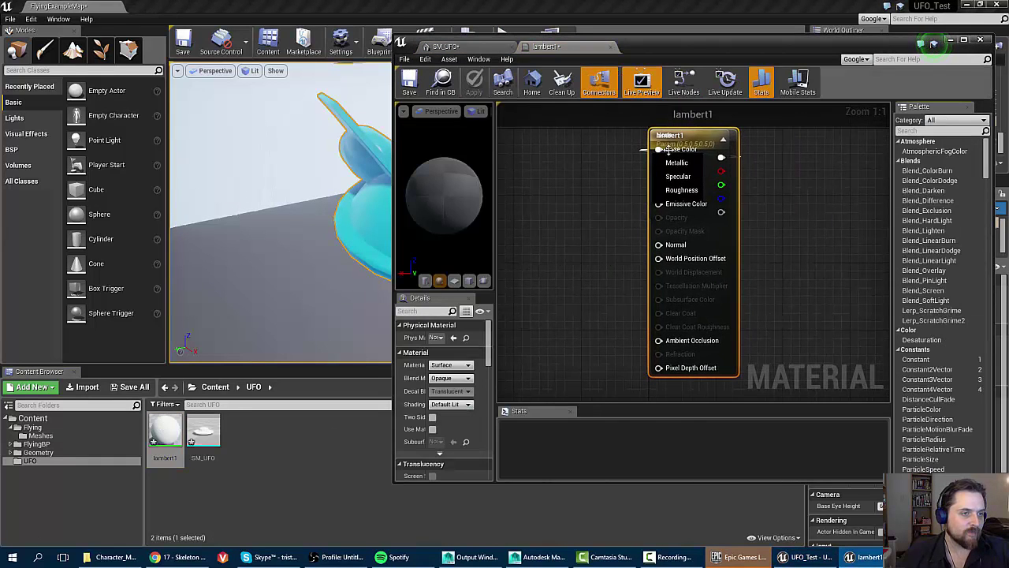
left_click_drag(697, 136, 798, 136)
left_click(656, 180)
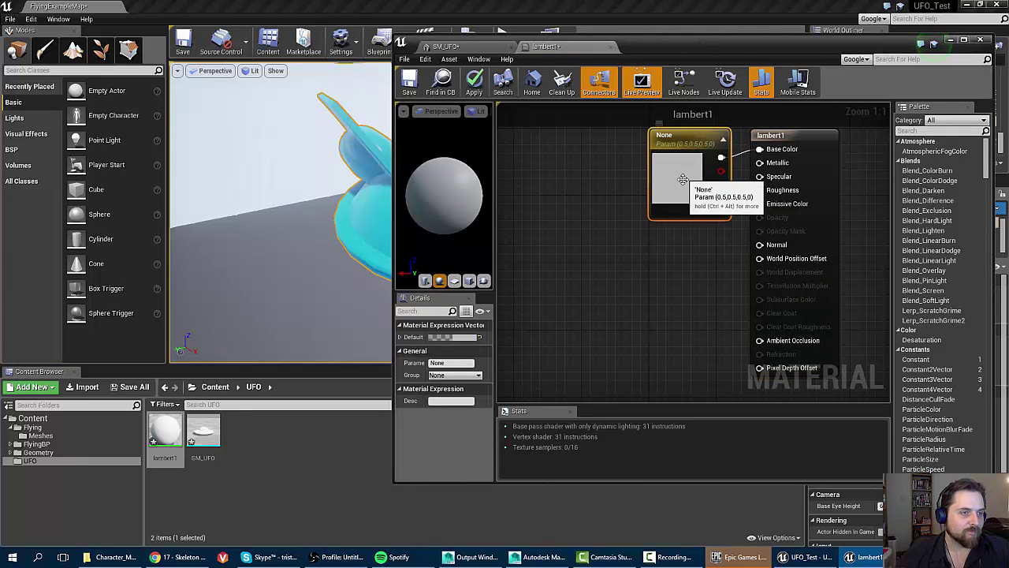
double_click(683, 179)
left_click_drag(800, 192, 754, 201)
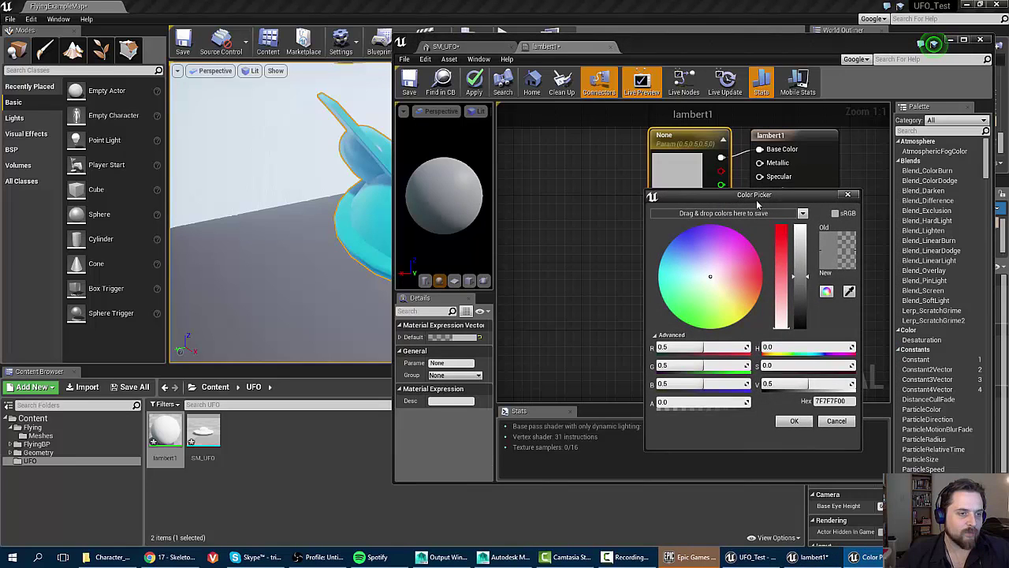
left_click(755, 274)
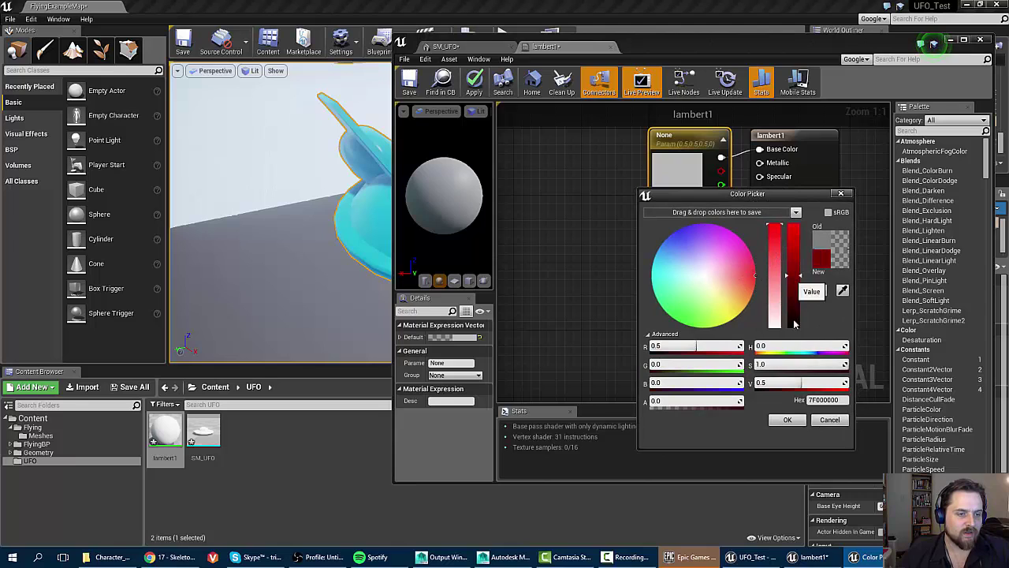
left_click(801, 420)
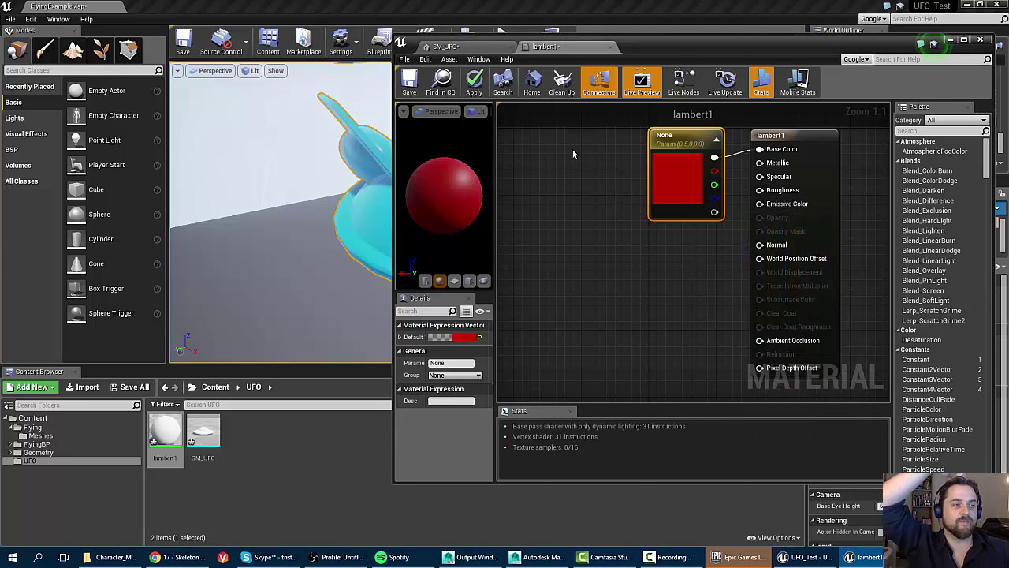
Step: Save the lambert1 material, inspect its red colour on the SM_UFO mesh, and close the asset editor window
left_click(409, 82)
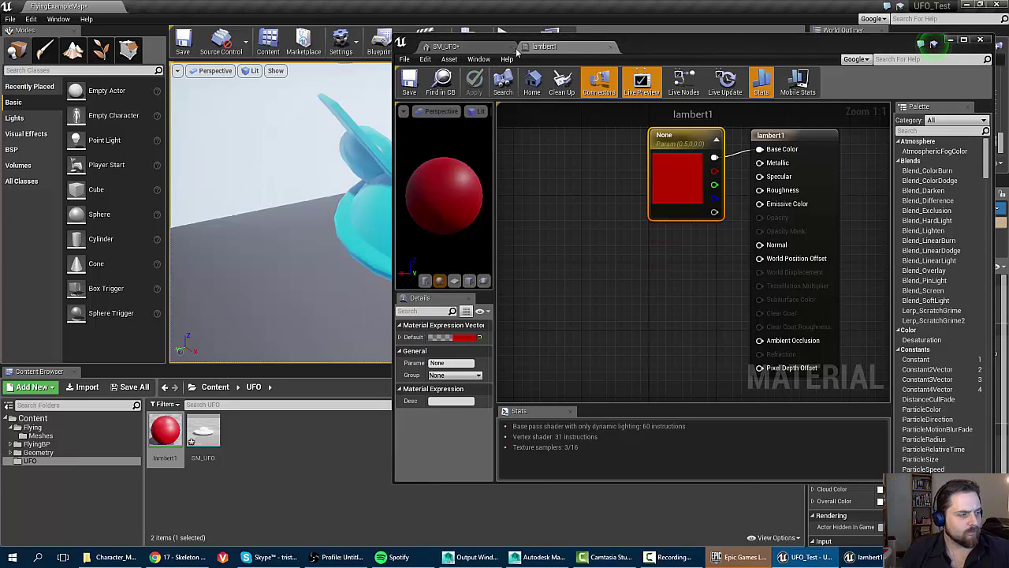
left_click(473, 45)
right_click_drag(558, 282, 572, 299)
mouse_move(451, 213)
right_mouse_down()
mouse_move(441, 216)
mouse_move(451, 213)
right_mouse_up()
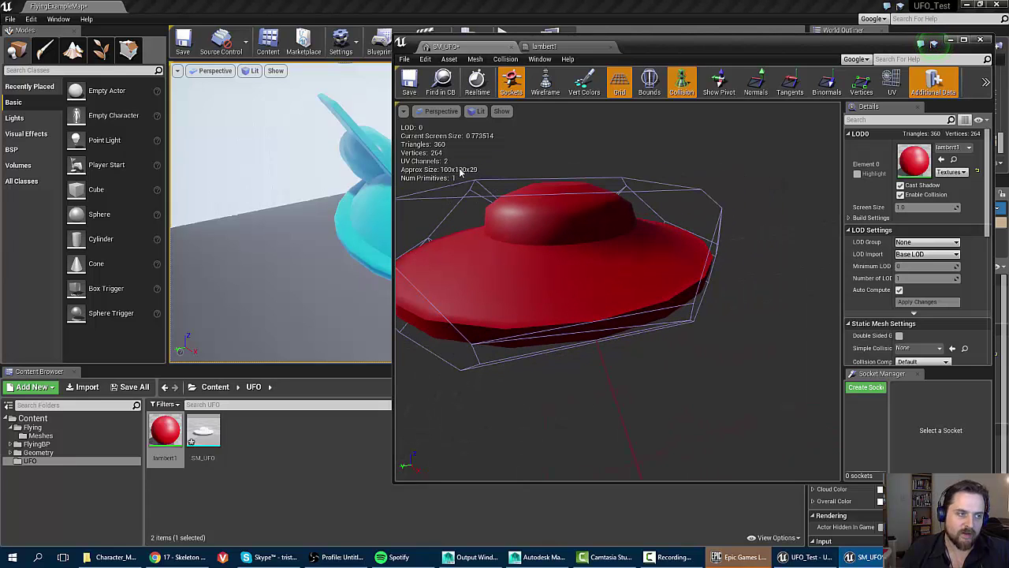
left_click_drag(541, 253, 520, 265)
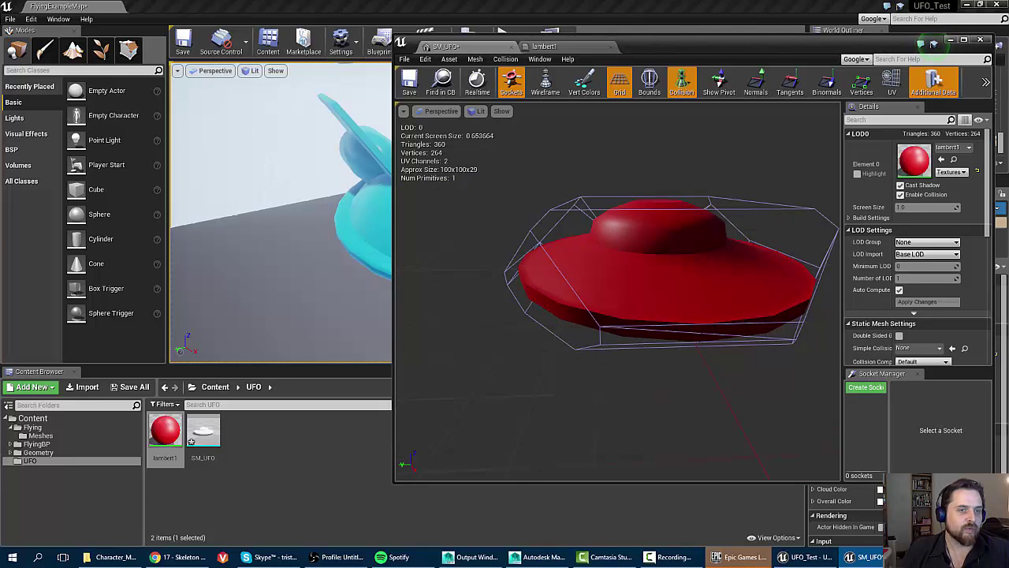
left_click(980, 40)
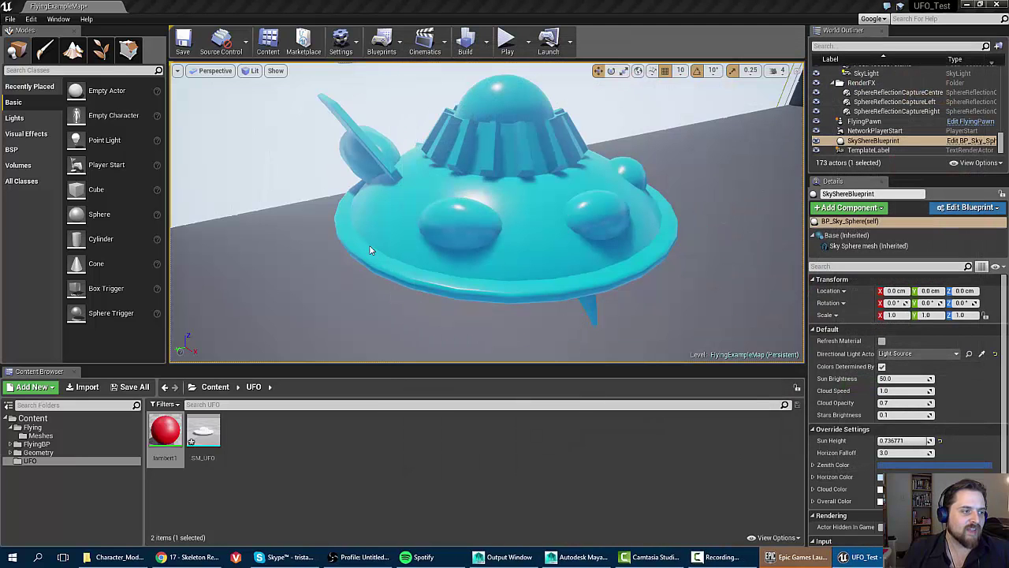
Step: Play the level in the selected viewport, fly the default ship around the block towers to test its handling, and stop the session
left_click(529, 43)
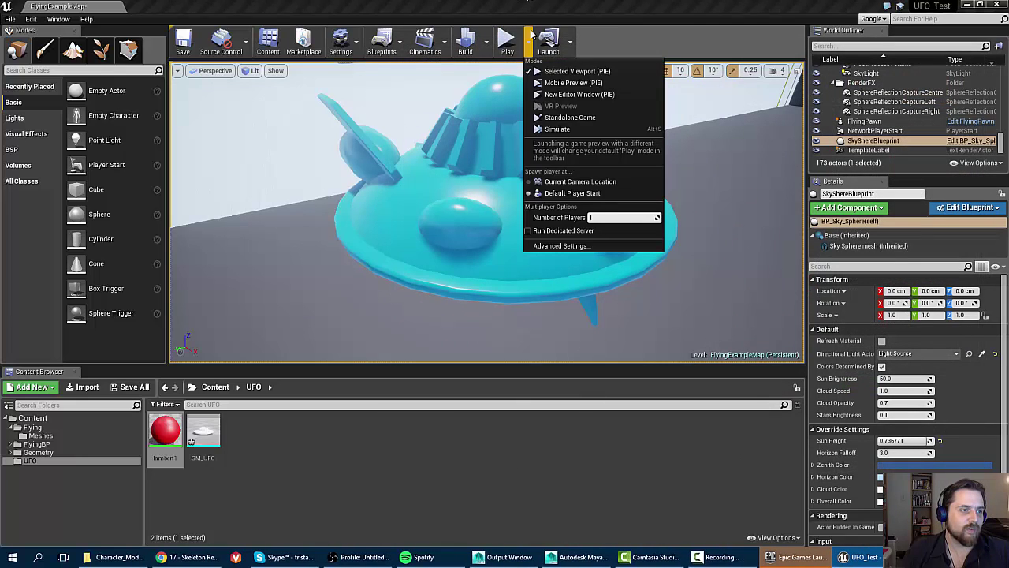
left_click(653, 20)
left_click(506, 43)
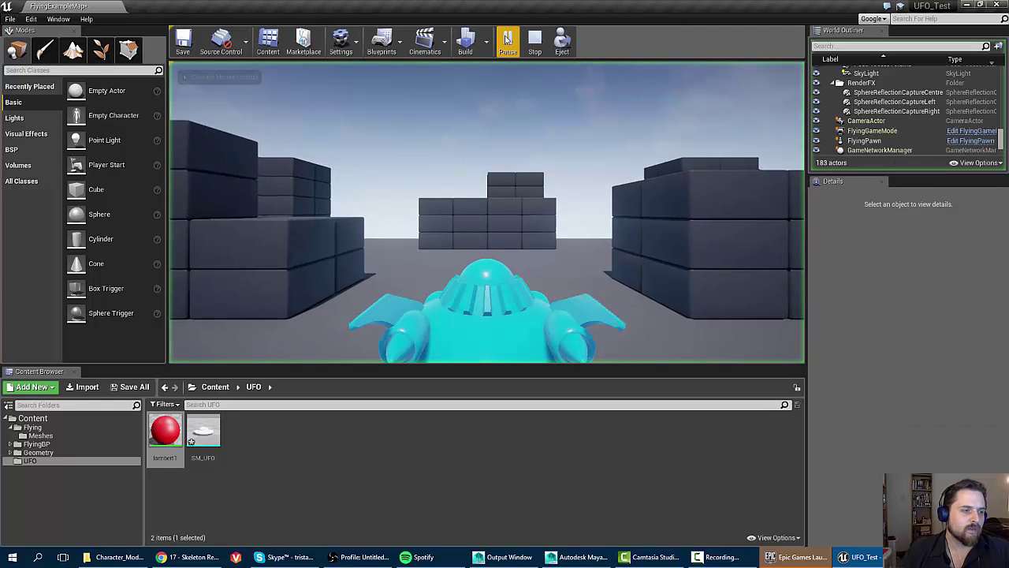
key("d")
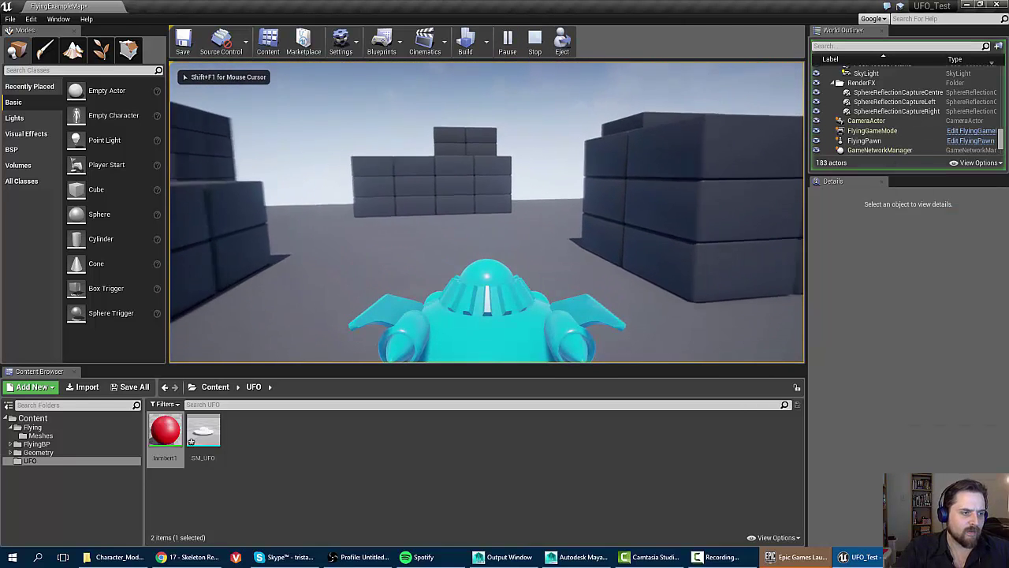
key("s")
key("d")
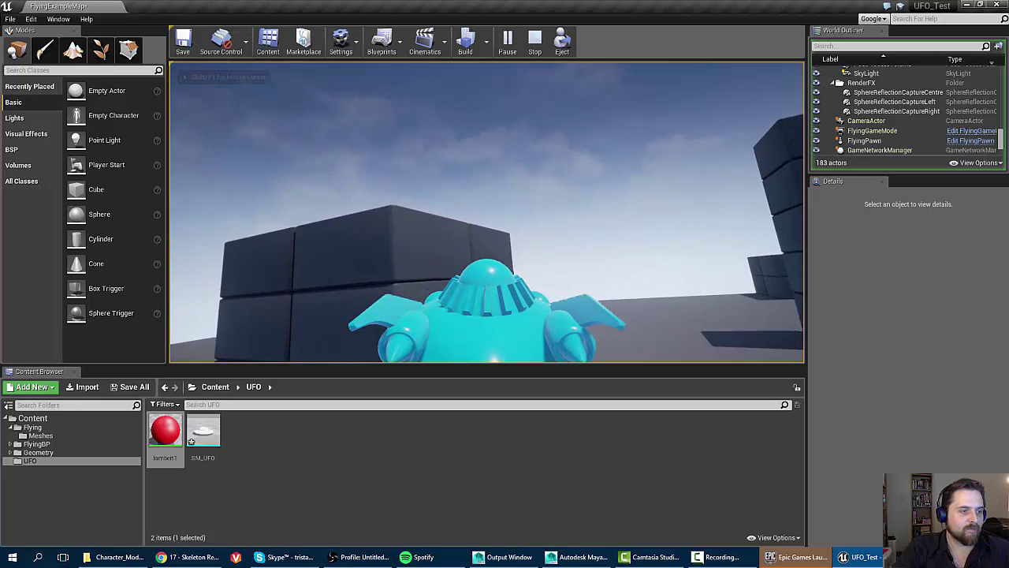
key("w")
key("d")
key("s")
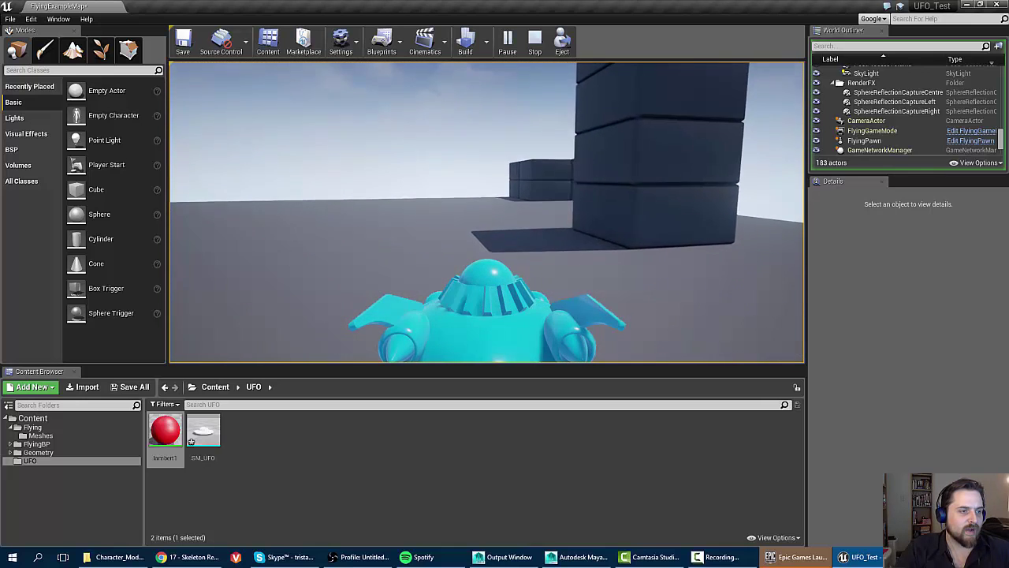
key("s")
key("a")
key("a")
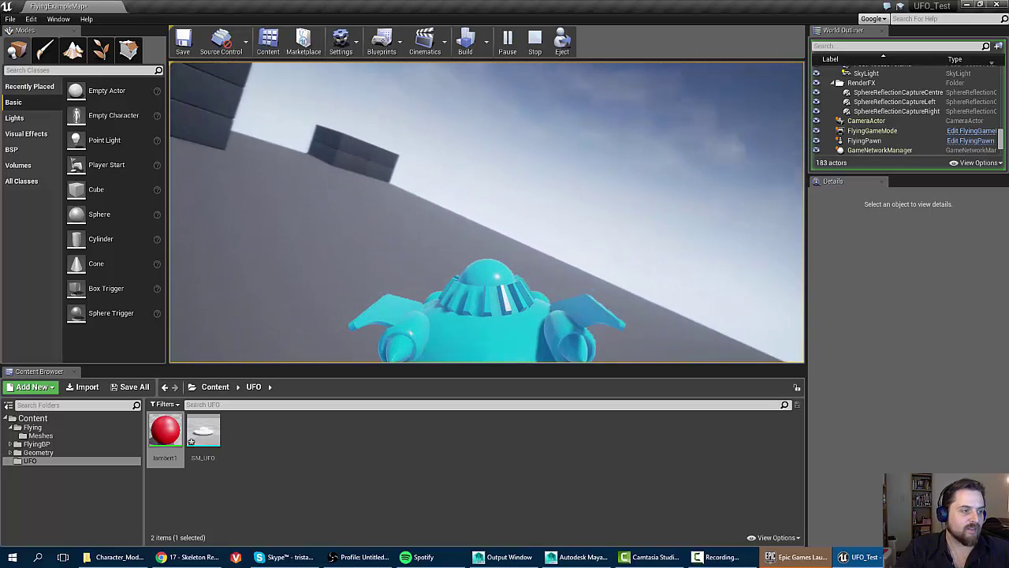
key("s")
key("a")
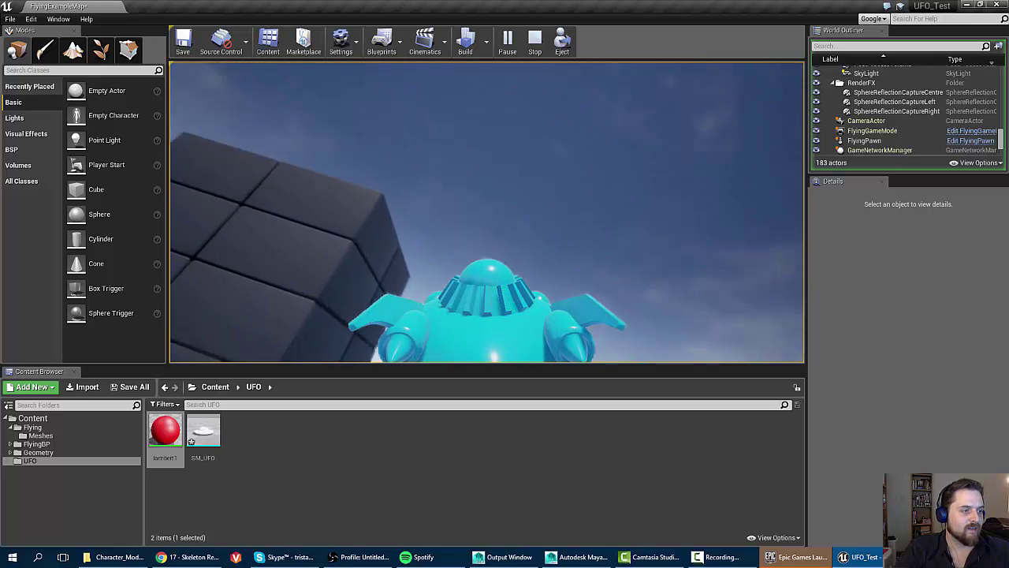
key("s")
key("w")
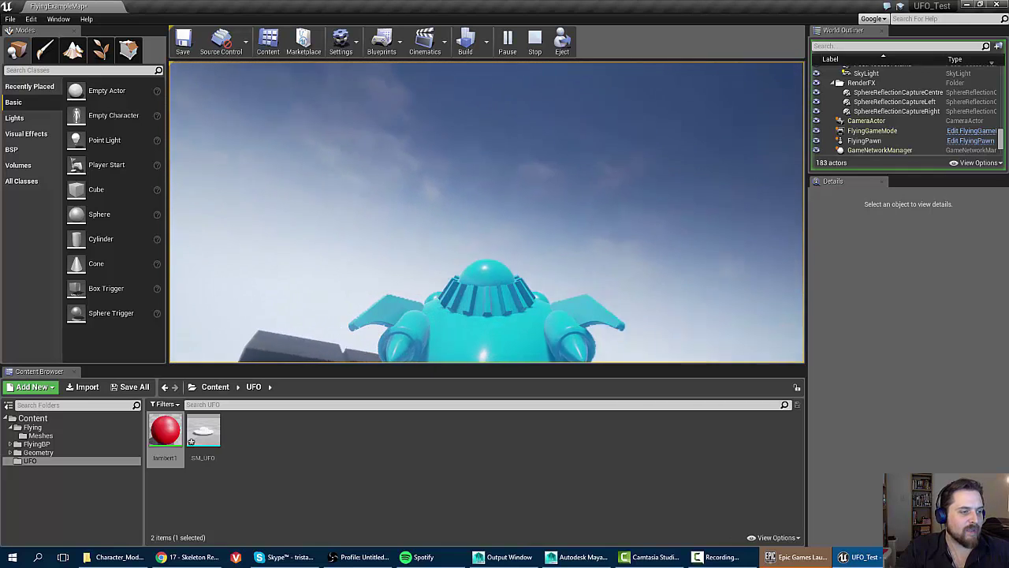
key("a")
key("a")
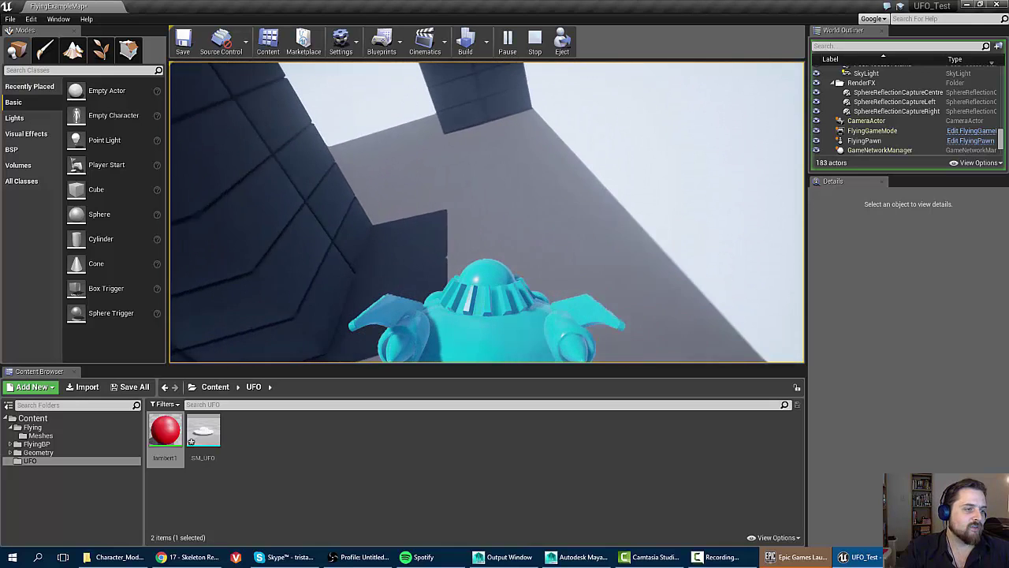
key("s")
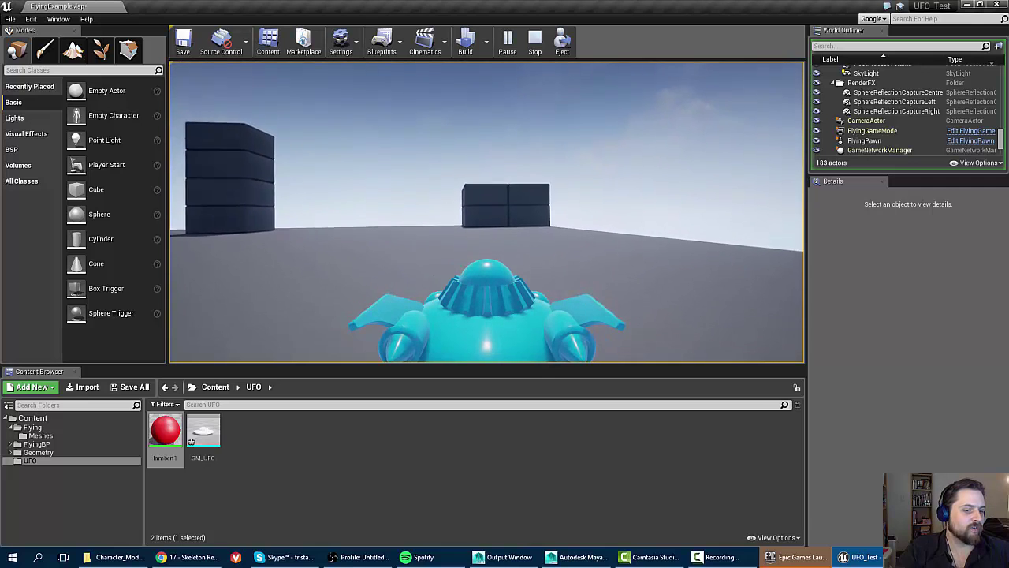
key("s")
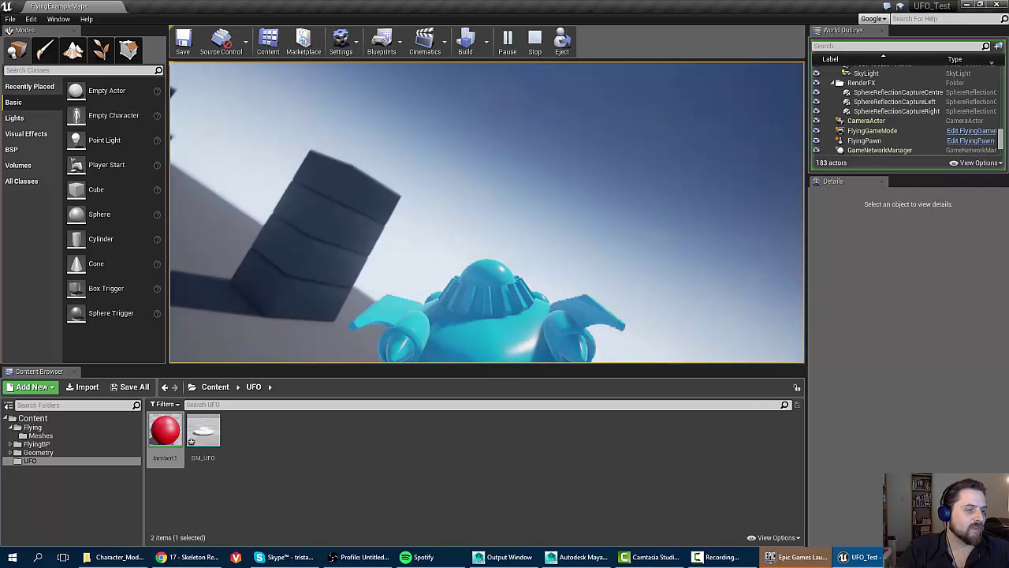
key("w")
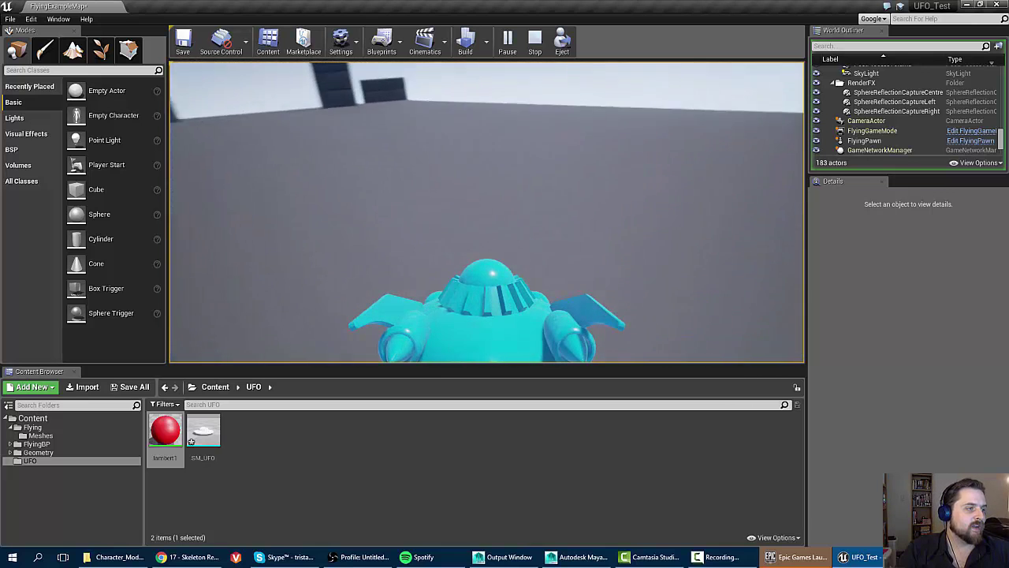
key("a")
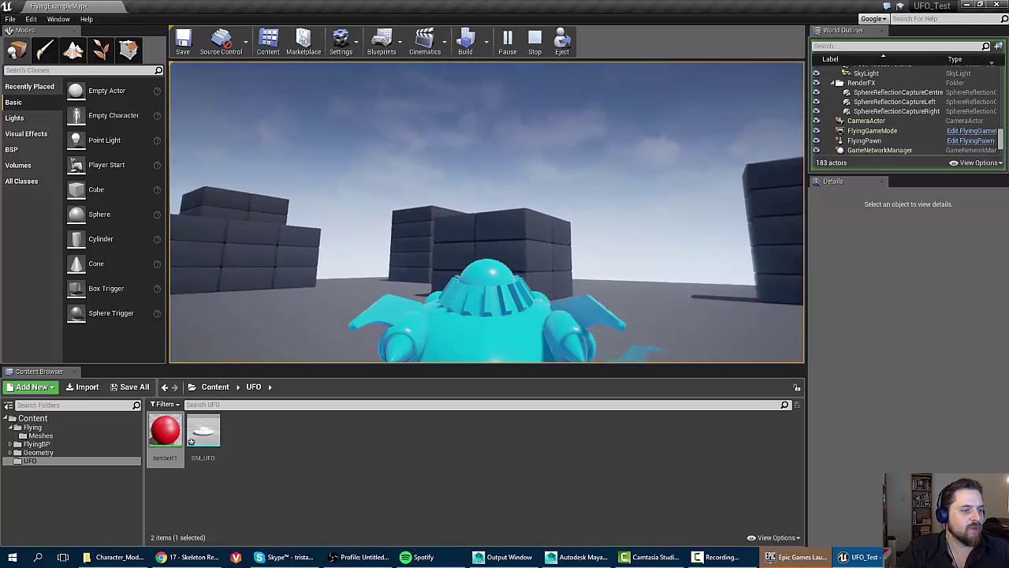
key("a")
key("s")
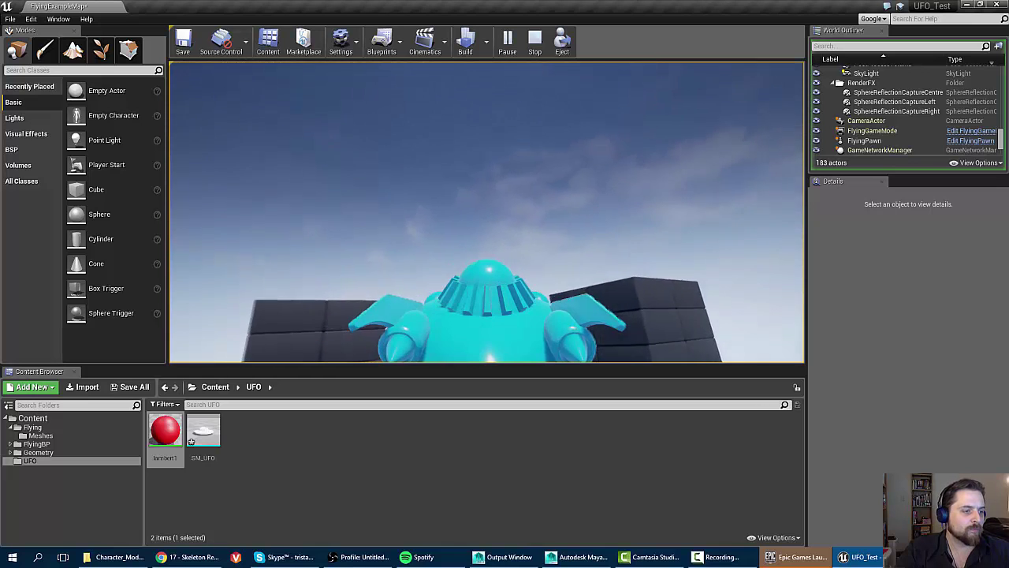
key("w")
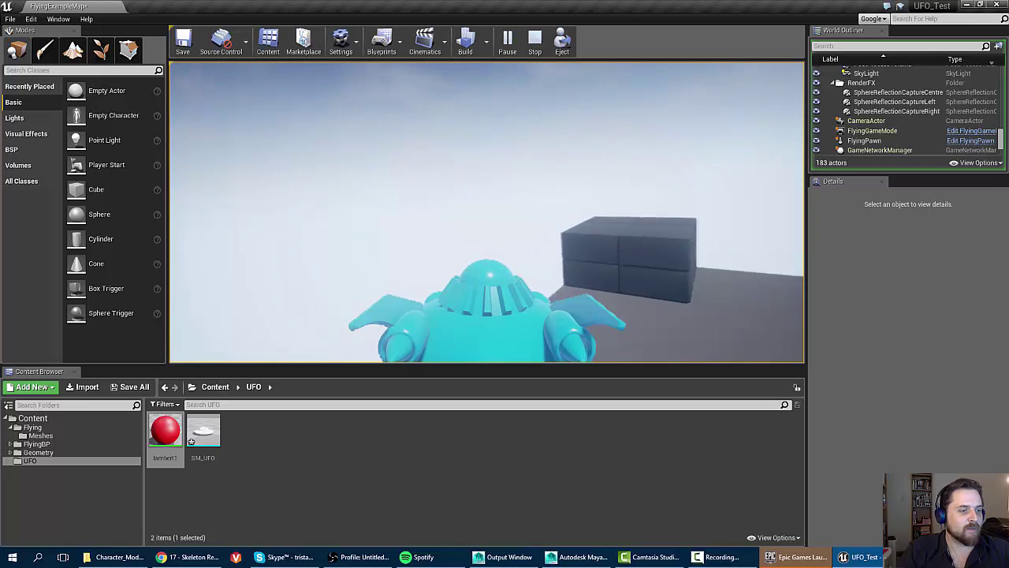
key("d")
key("s")
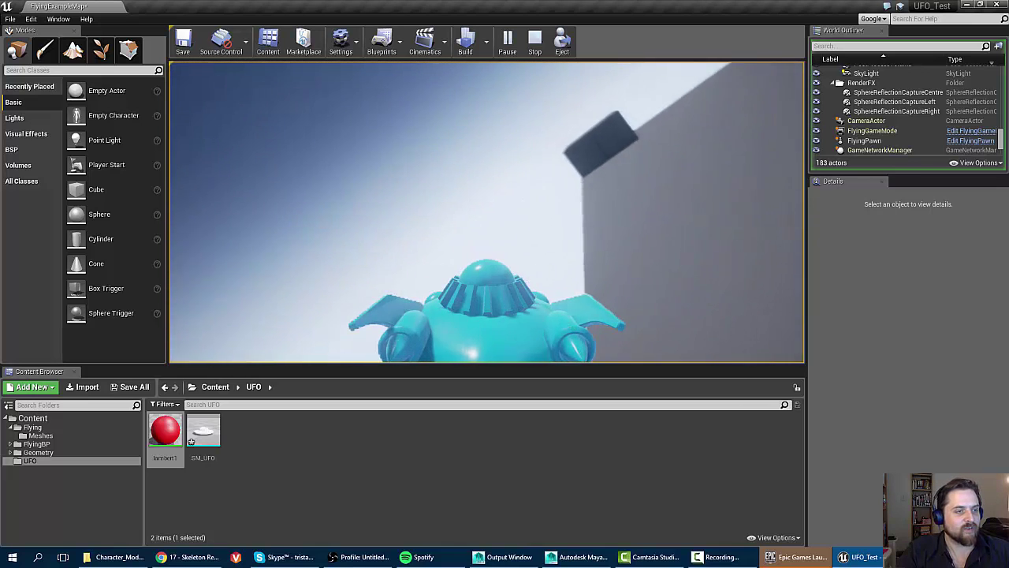
key("w")
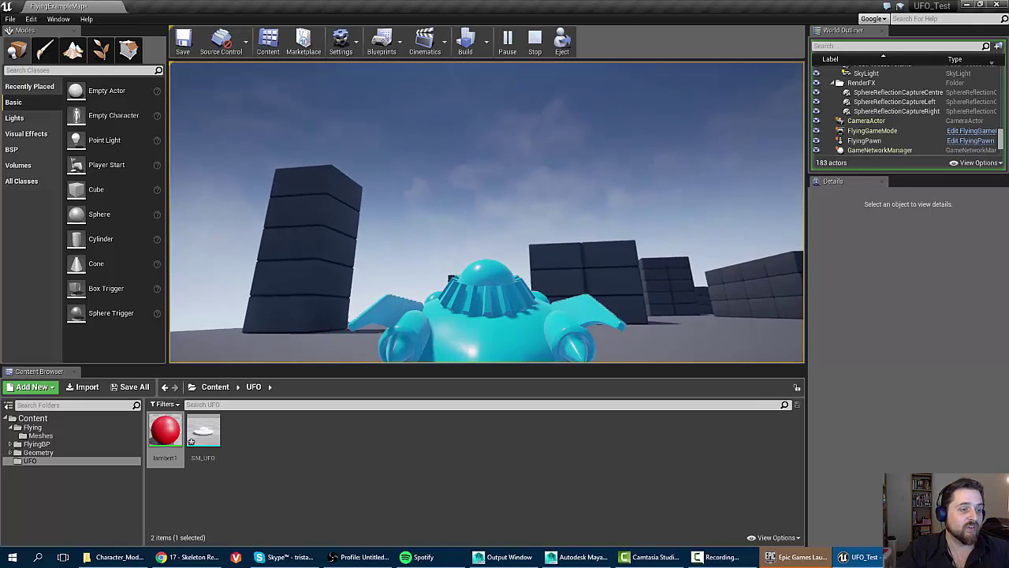
key("a")
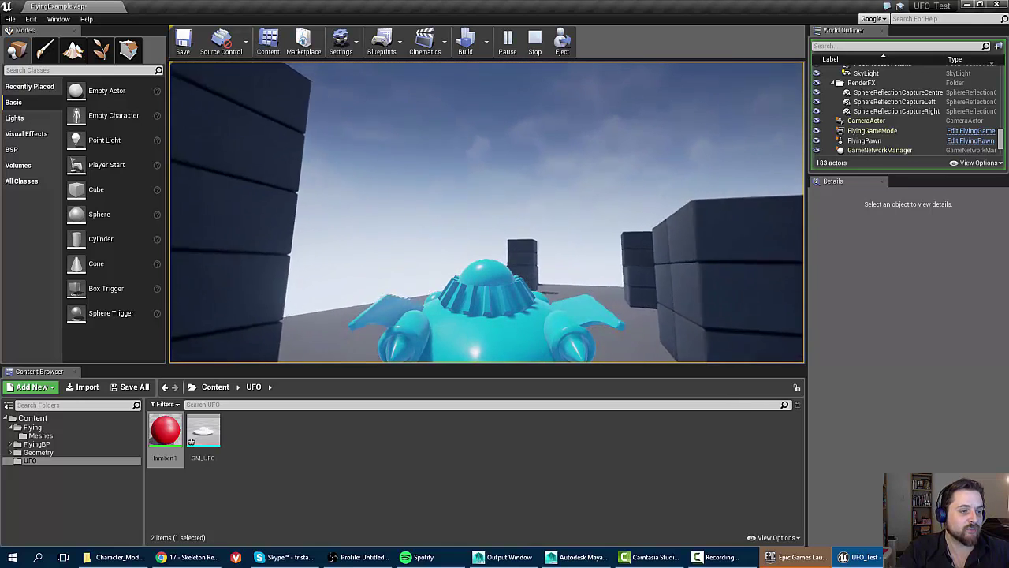
key("w")
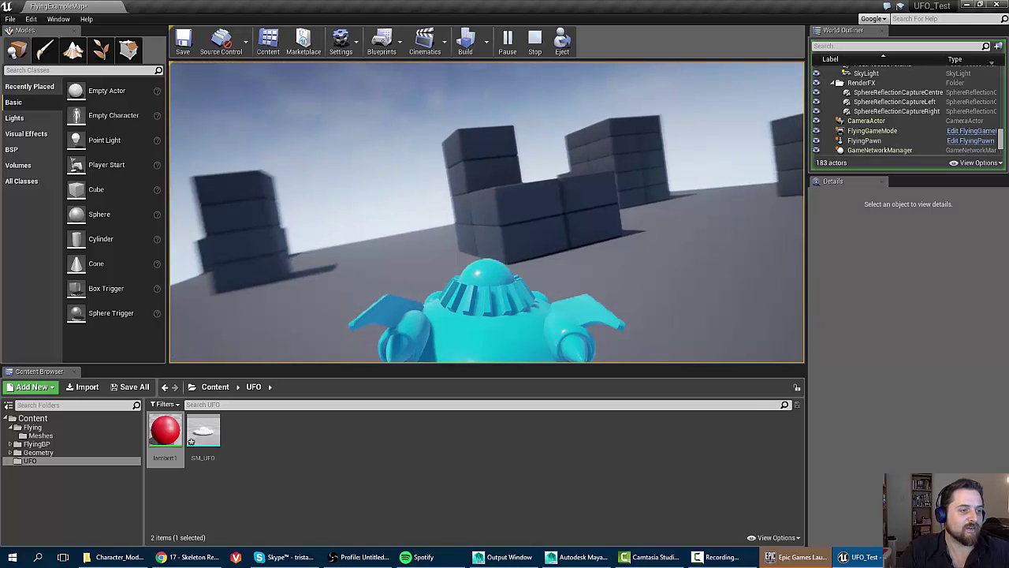
key("d")
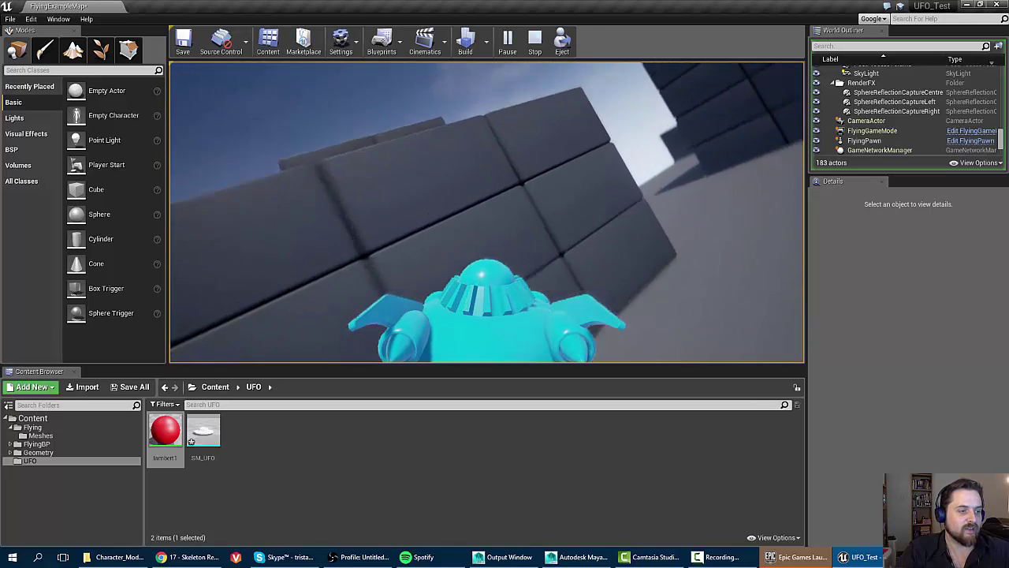
key("d")
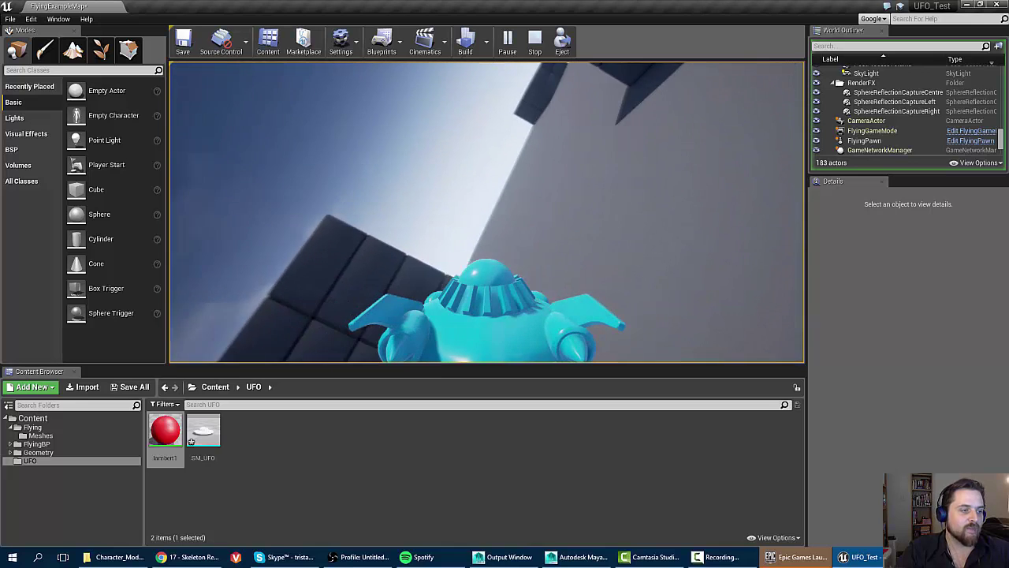
key("a")
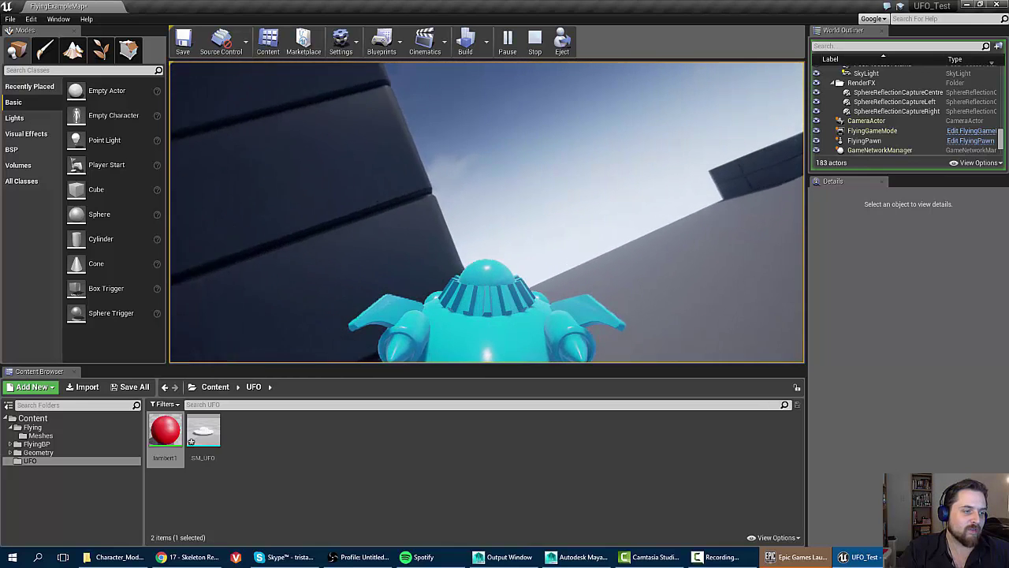
key("w")
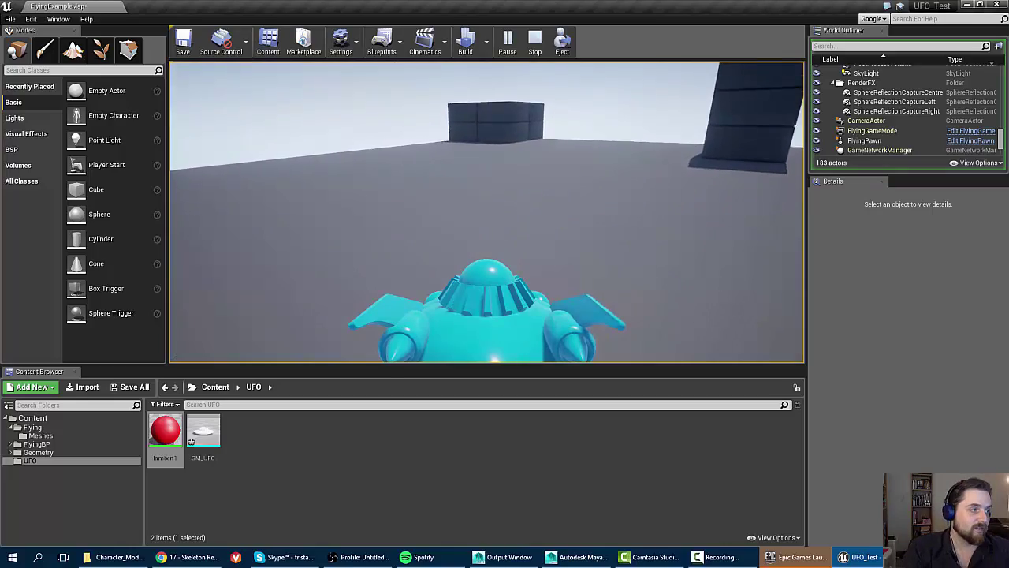
key("F1")
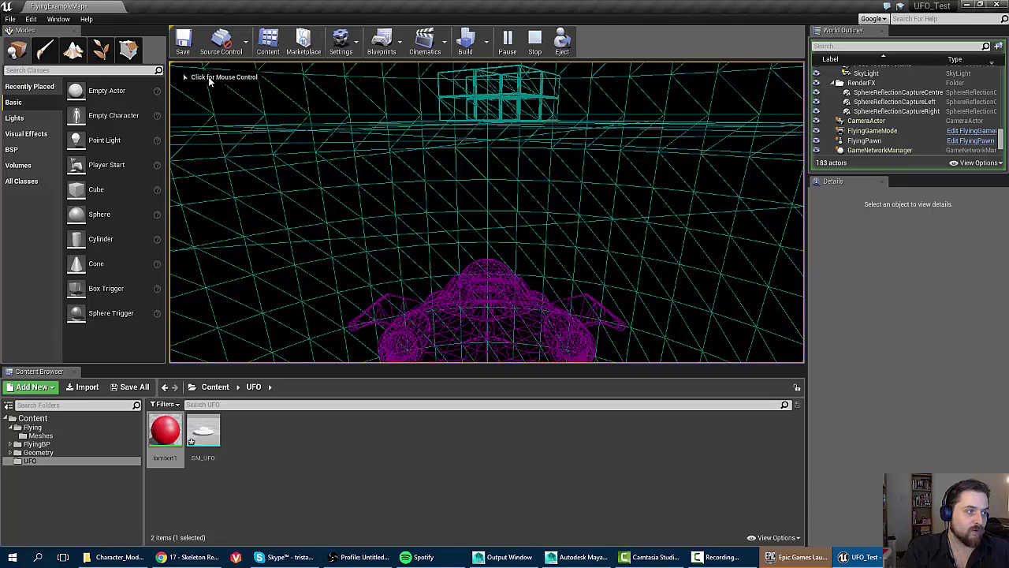
left_click(536, 43)
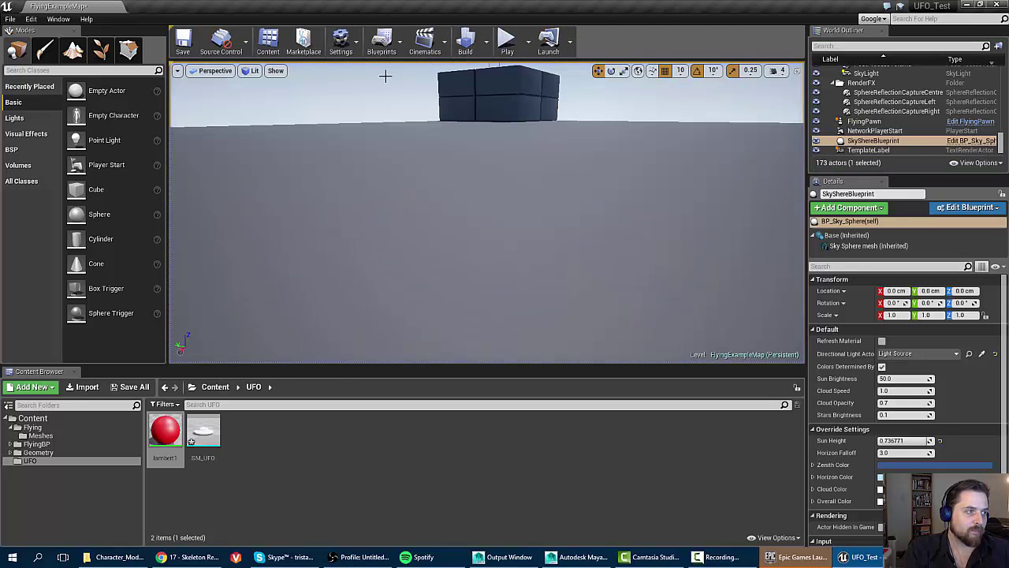
Step: Run the level briefly once more, stop it, and select the flying pawn's ship in the level
left_click(509, 47)
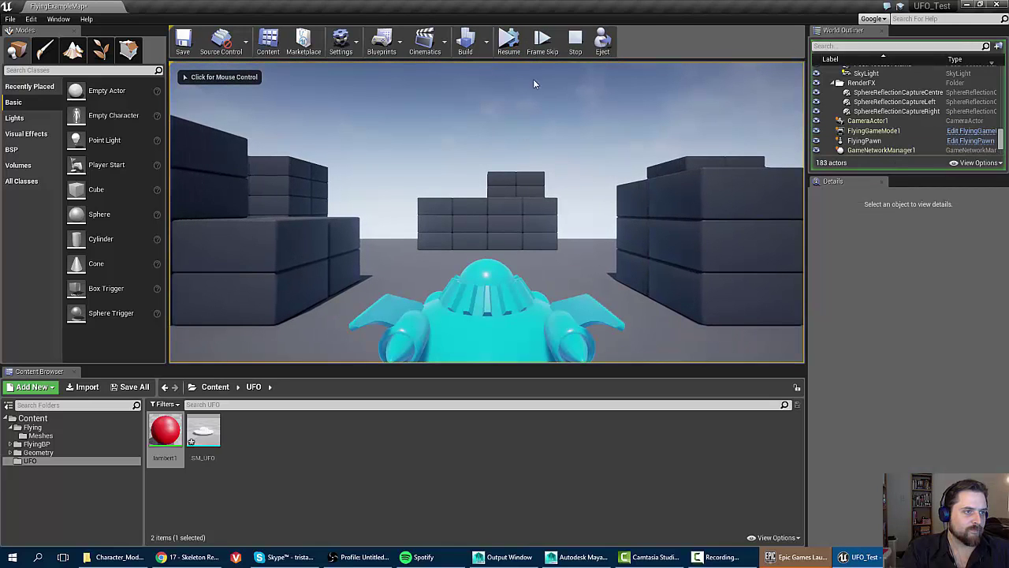
left_click(575, 41)
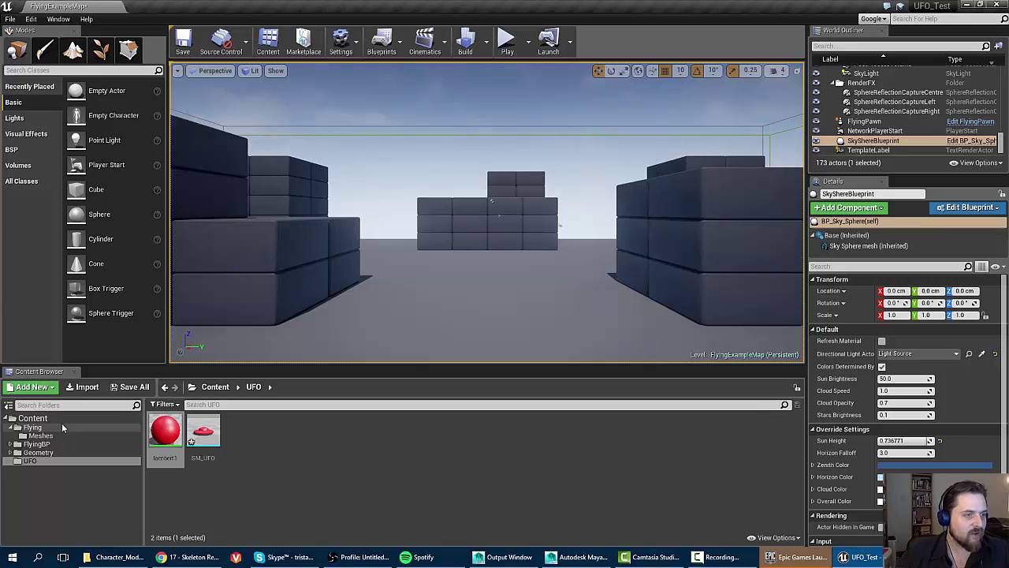
right_click_drag(461, 175, 280, 179)
key("w")
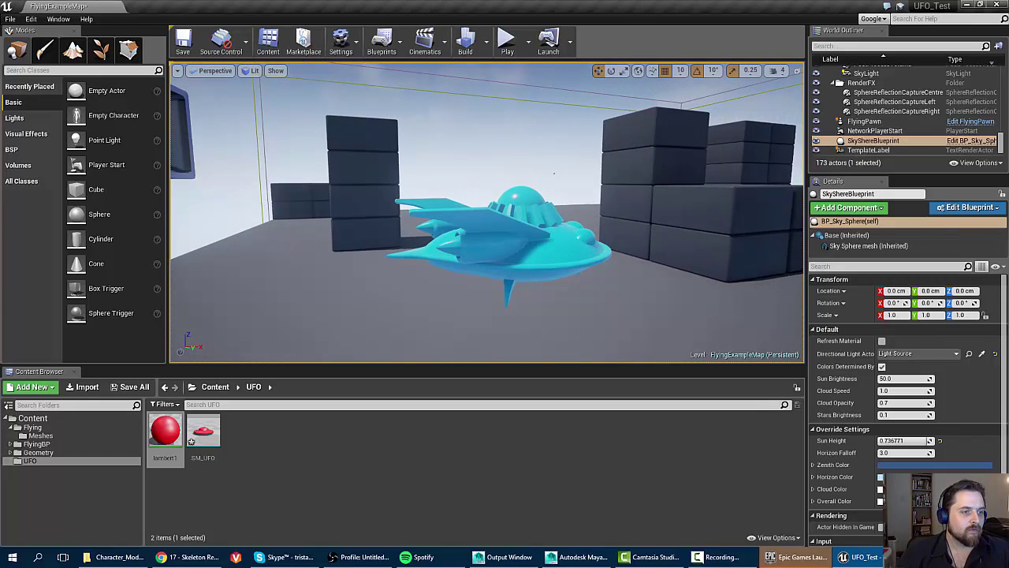
left_click(520, 246)
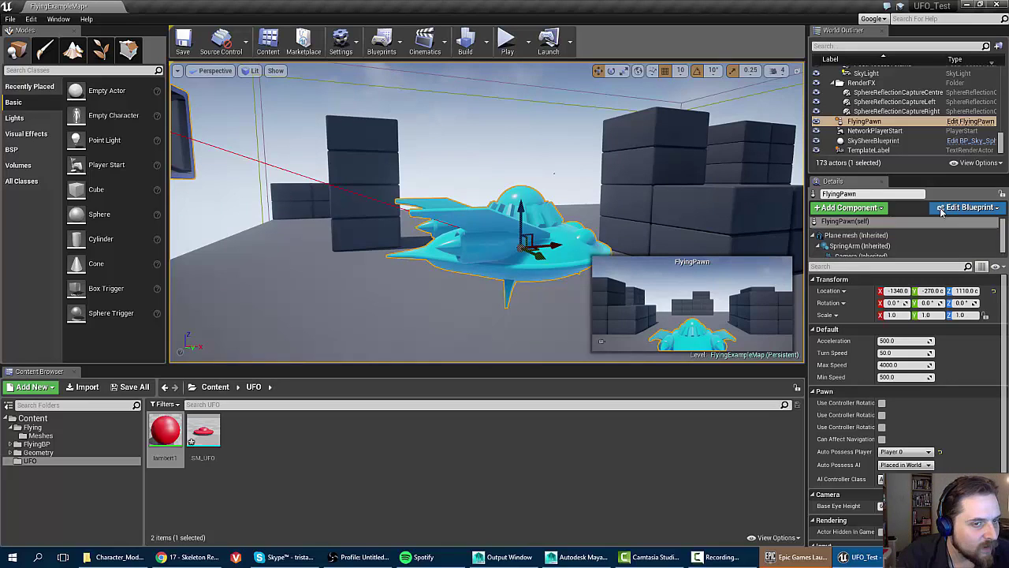
Step: Locate the FlyingPawn blueprint in the Blueprints folder of FlyingBP and open the selected pawn in the Blueprint Editor
left_click(29, 444)
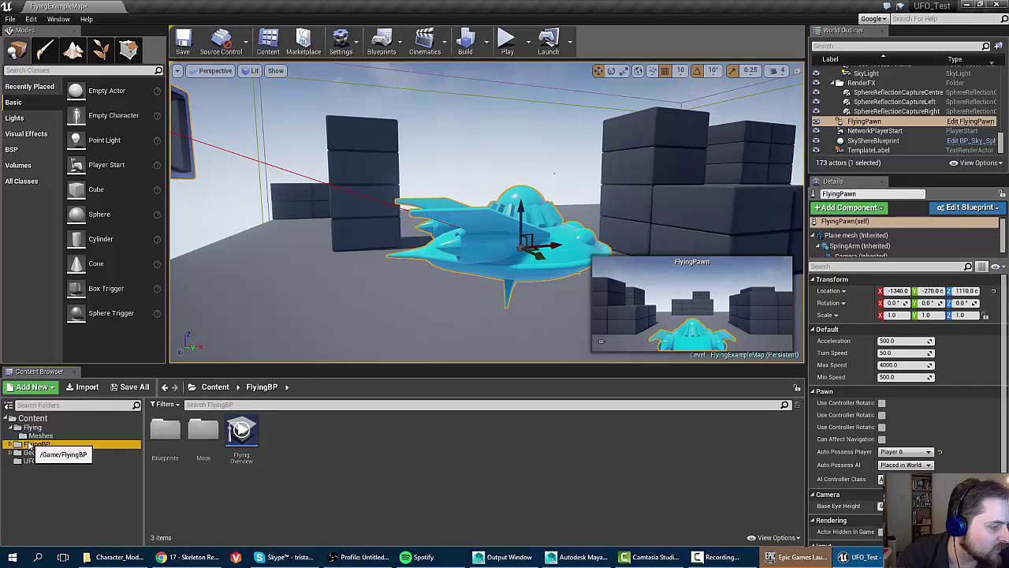
left_click(41, 452)
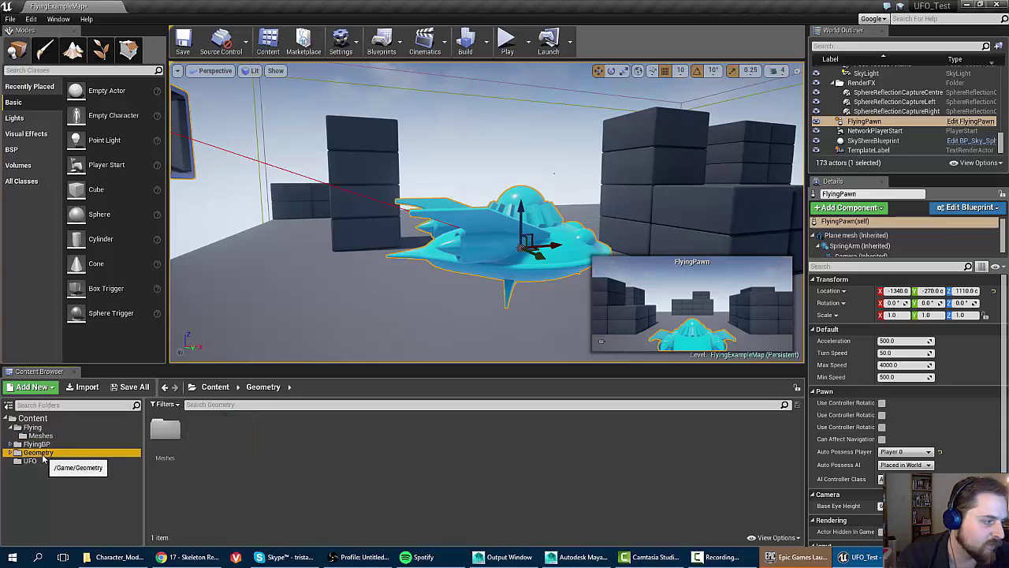
left_click(37, 446)
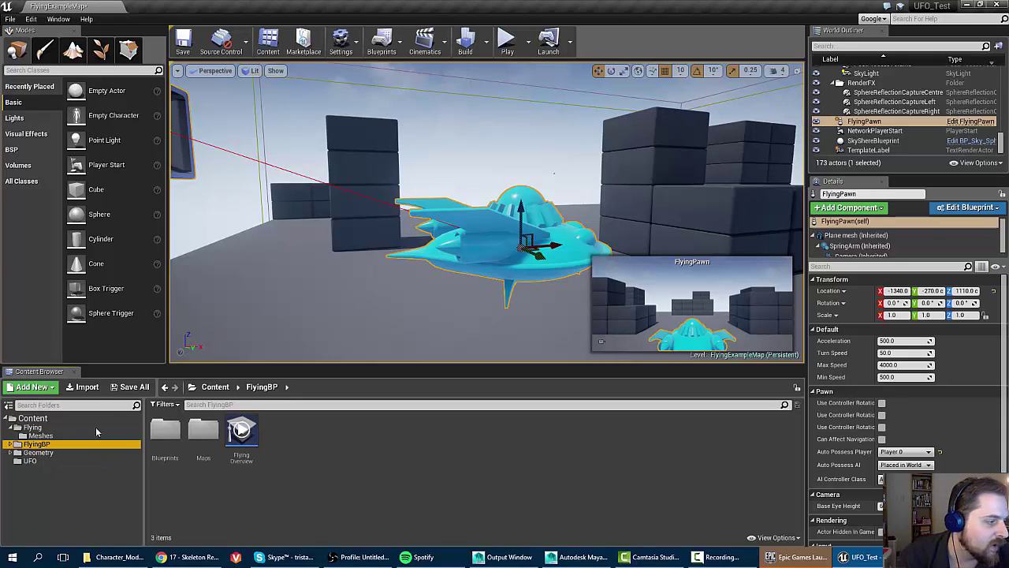
double_click(165, 430)
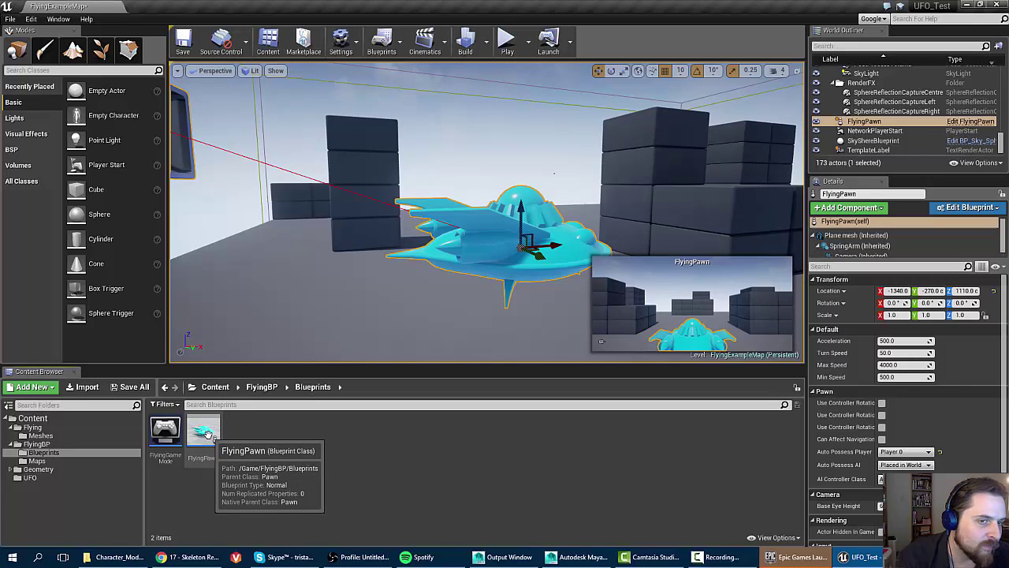
left_click(948, 208)
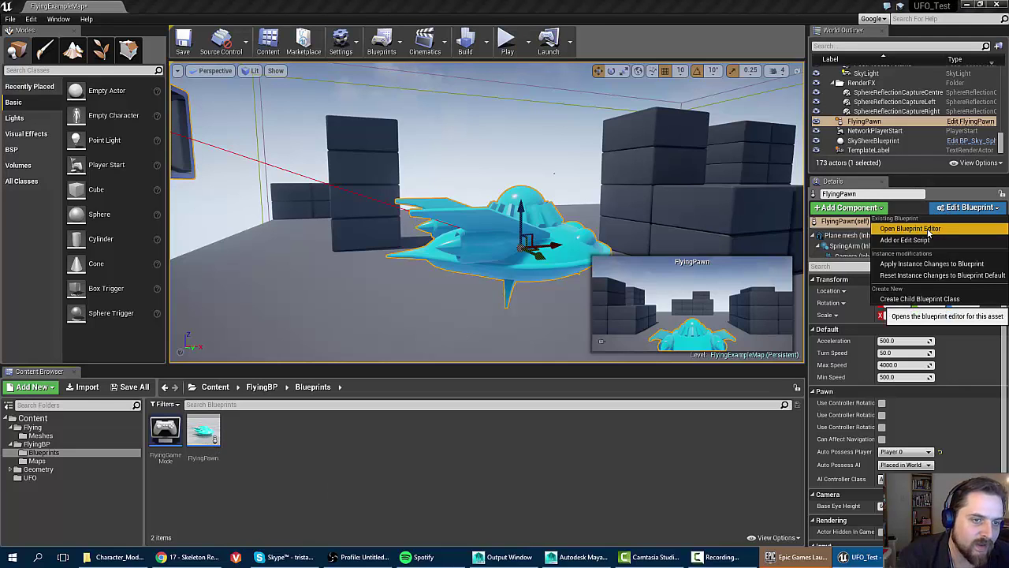
left_click(927, 228)
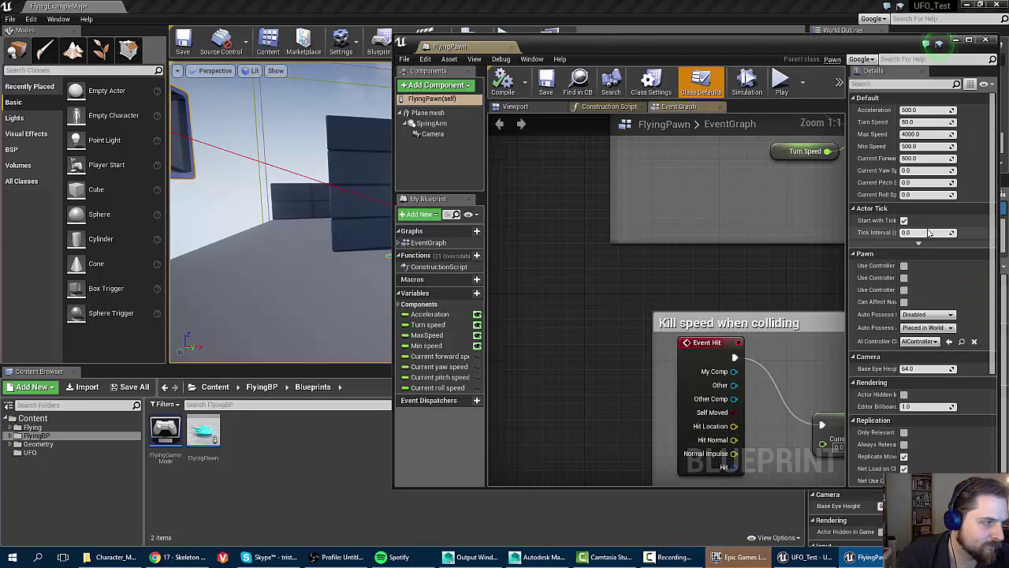
Step: Show the FlyingPawn's 3D preview in a widened editor window and select its Plane mesh component
left_click(516, 106)
left_click_drag(394, 180, 152, 180)
right_click_drag(533, 299, 520, 334)
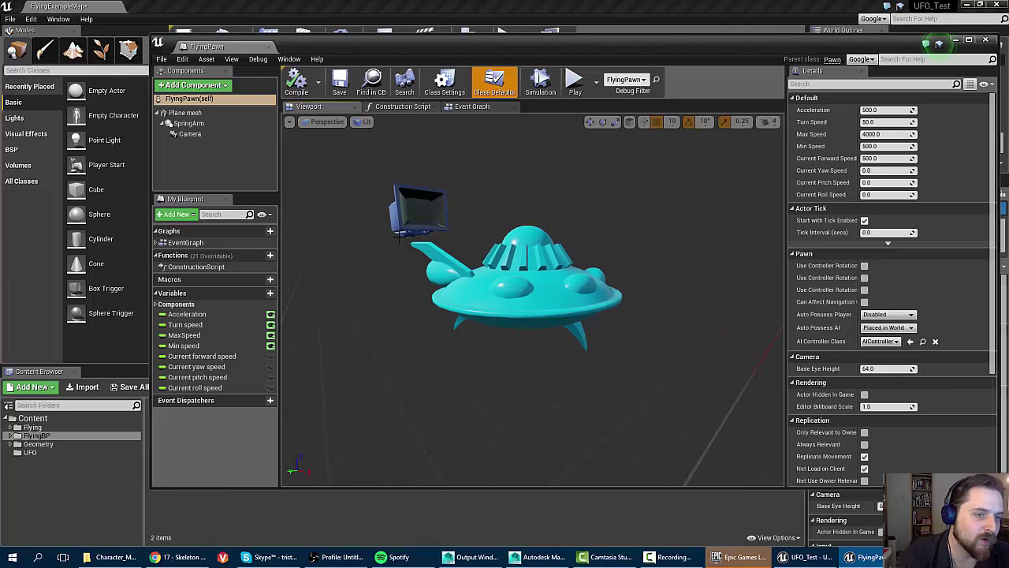
left_click(538, 261)
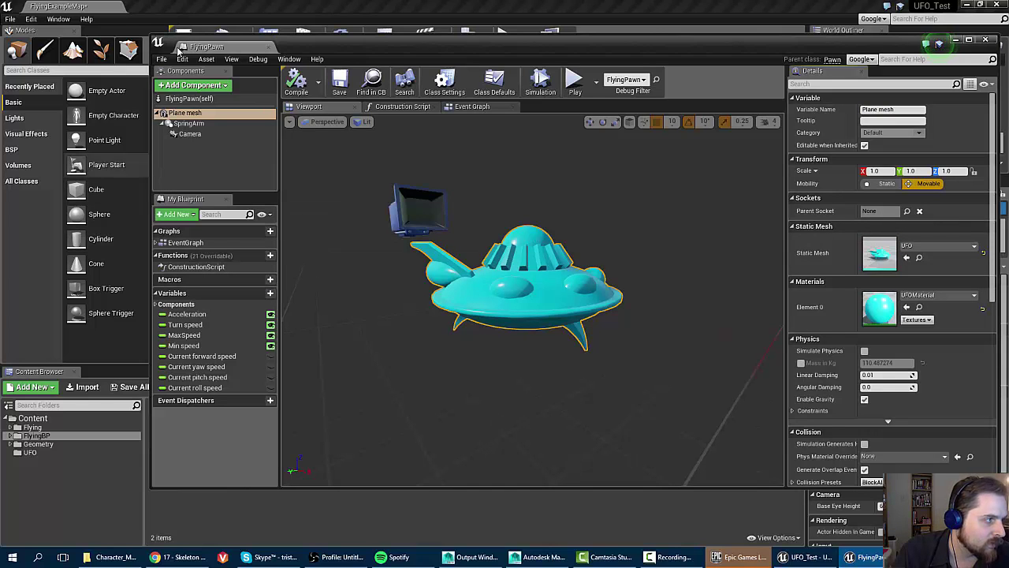
Step: Assign the SM_UFO mesh from the UFO folder as the Plane mesh component's static mesh and inspect the result
left_click_drag(150, 52, 267, 51)
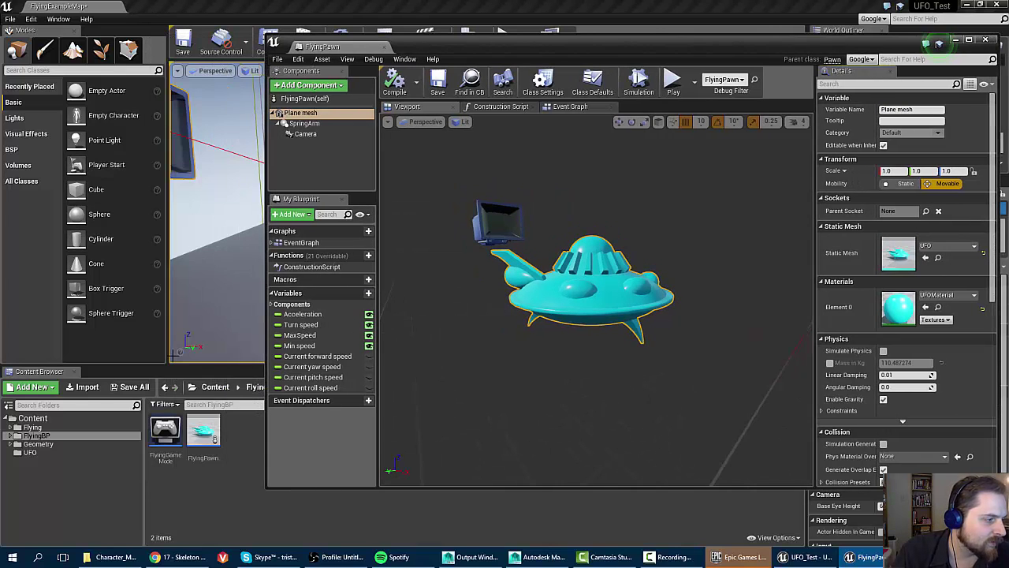
left_click(30, 452)
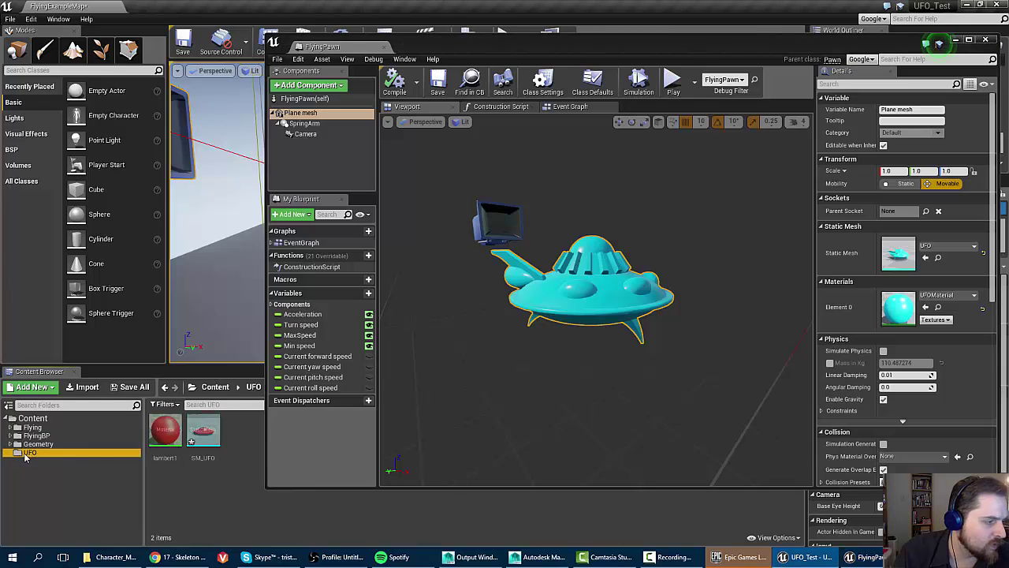
left_click(201, 430)
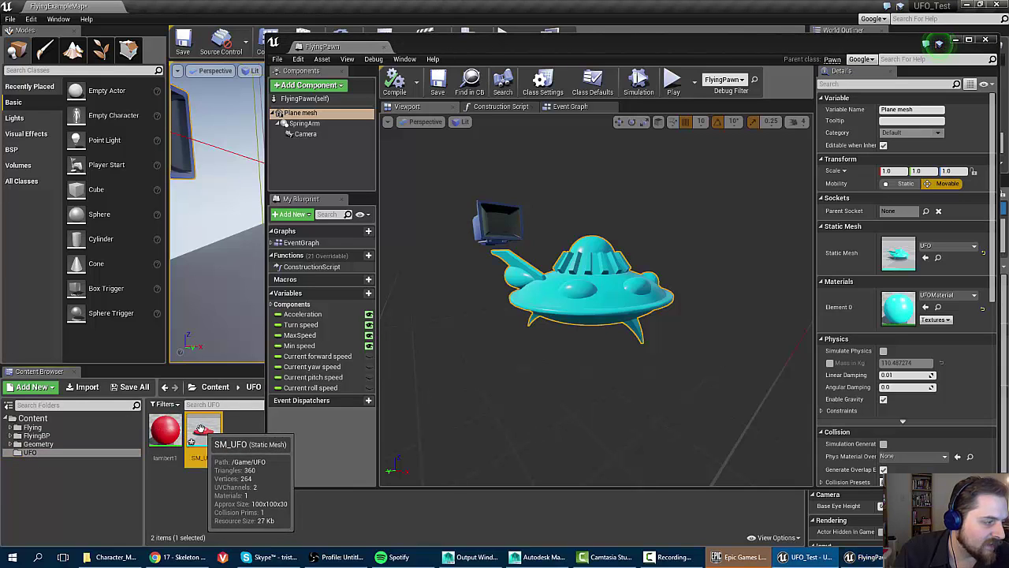
left_click(927, 257)
left_click(927, 257)
scroll(575, 371, "up", 4)
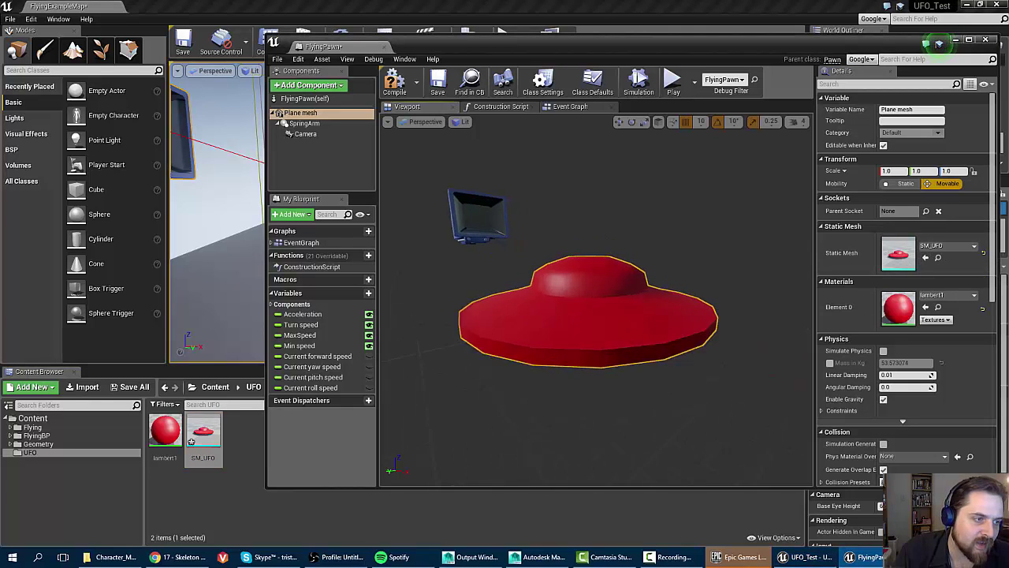
key("s")
right_click_drag(576, 339, 526, 355)
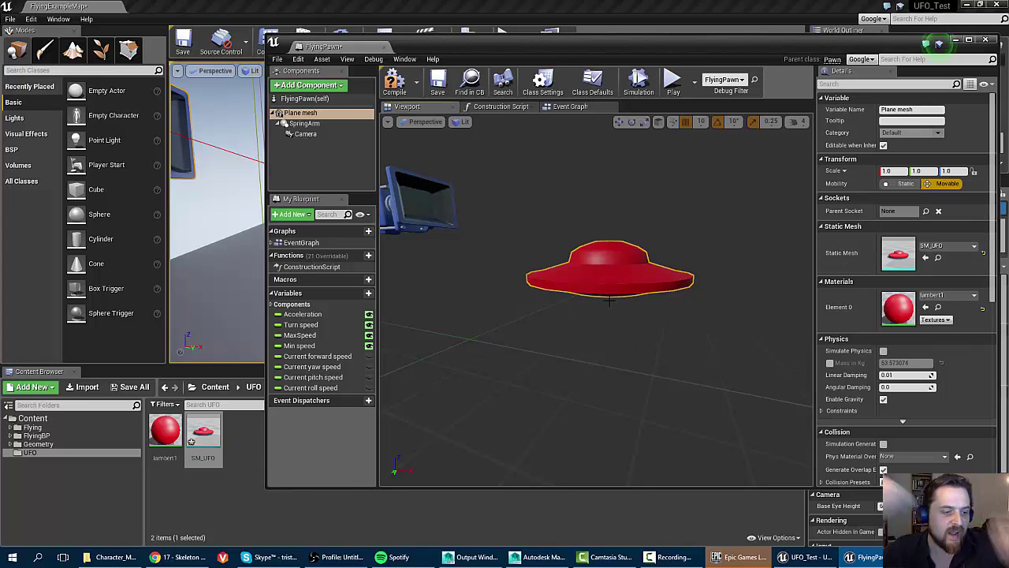
Step: Switch to Maya, select the UFO model to check its pivot and transform values, deselect it, and return to Unreal's blueprint editor
left_click(559, 561)
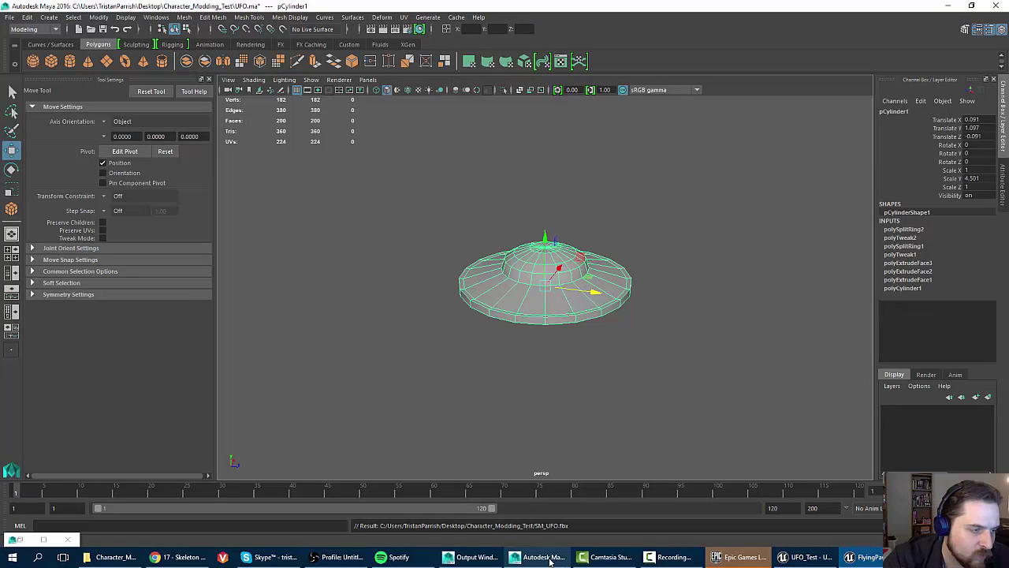
left_click(401, 239)
left_click(492, 286)
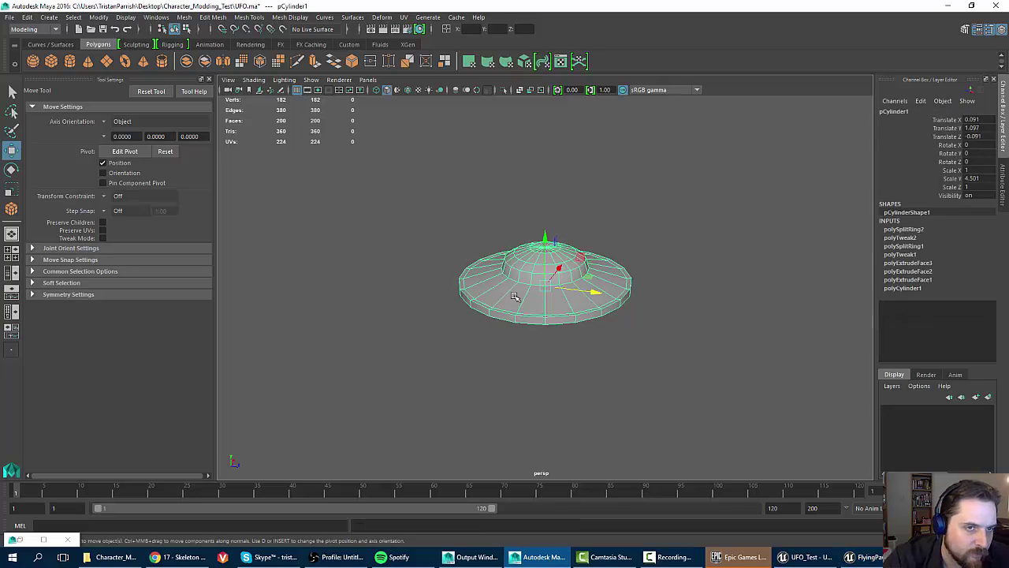
left_click(446, 405)
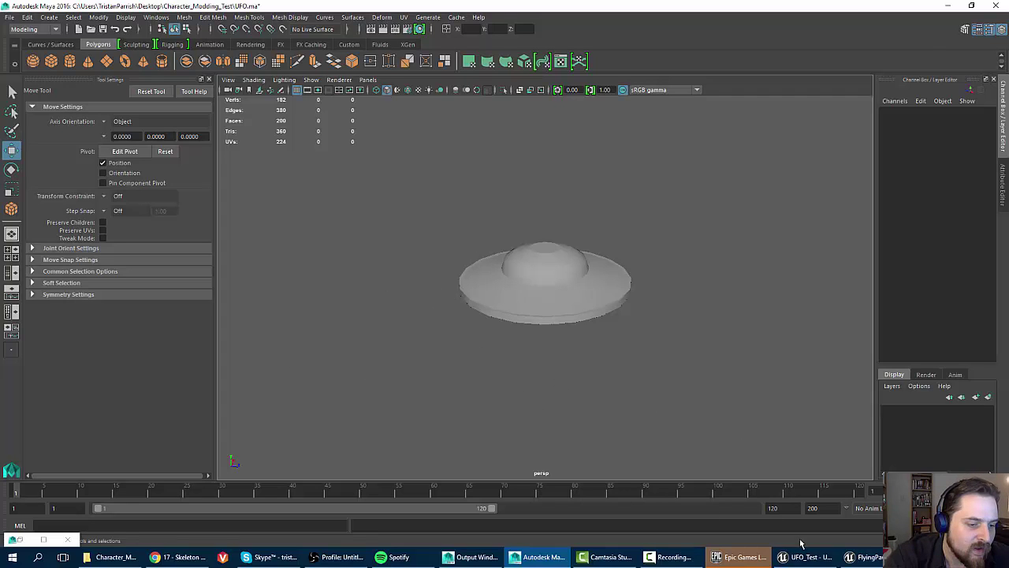
left_click(851, 561)
left_click(851, 561)
left_click(851, 562)
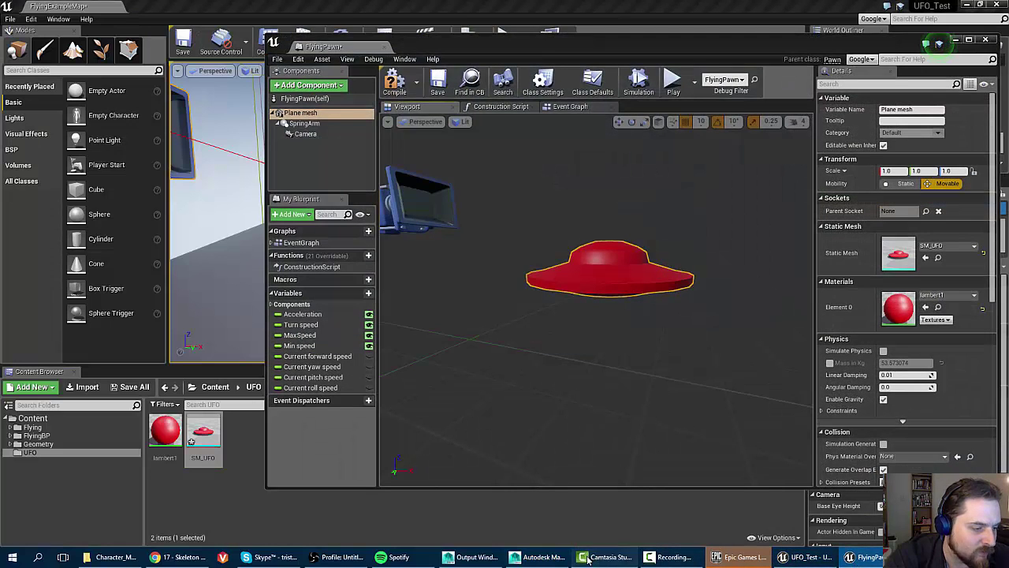
Step: Switch to Maya, freeze the UFO model's transformations, check its channel values, and return to Unreal's blueprint editor
left_click(556, 556)
left_click(517, 253)
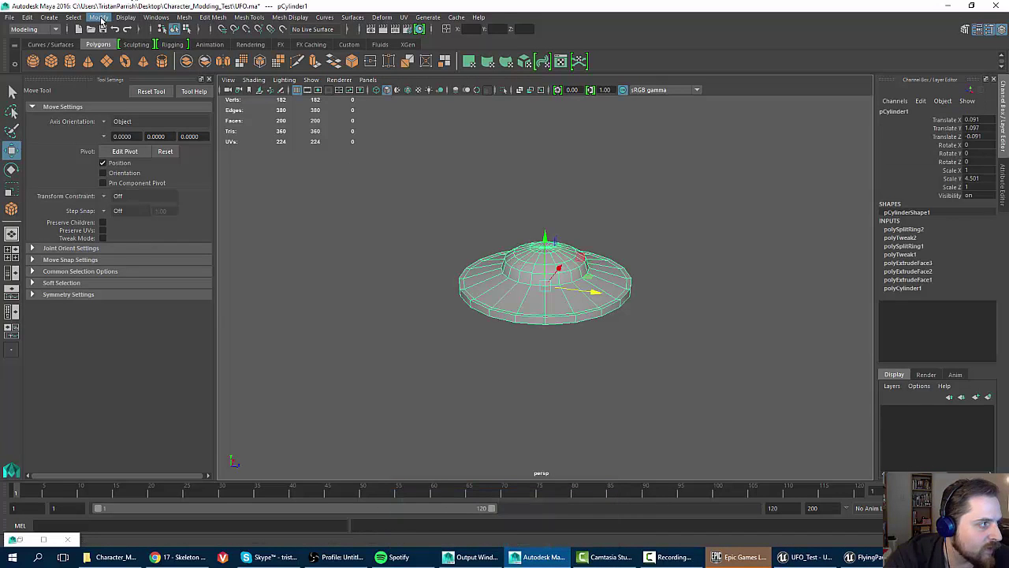
left_click(101, 21)
left_click(126, 65)
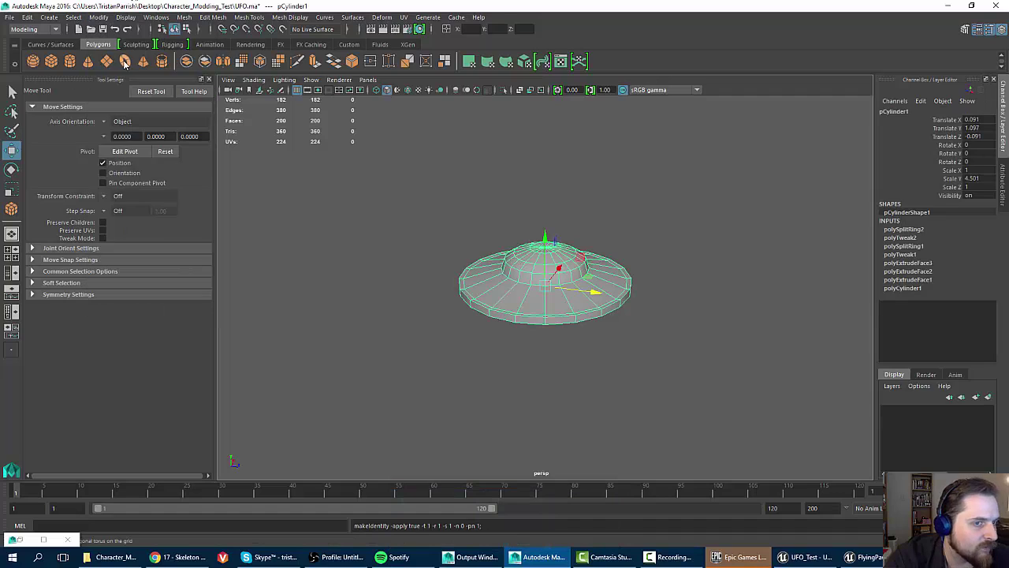
left_click(473, 184)
left_click(526, 274)
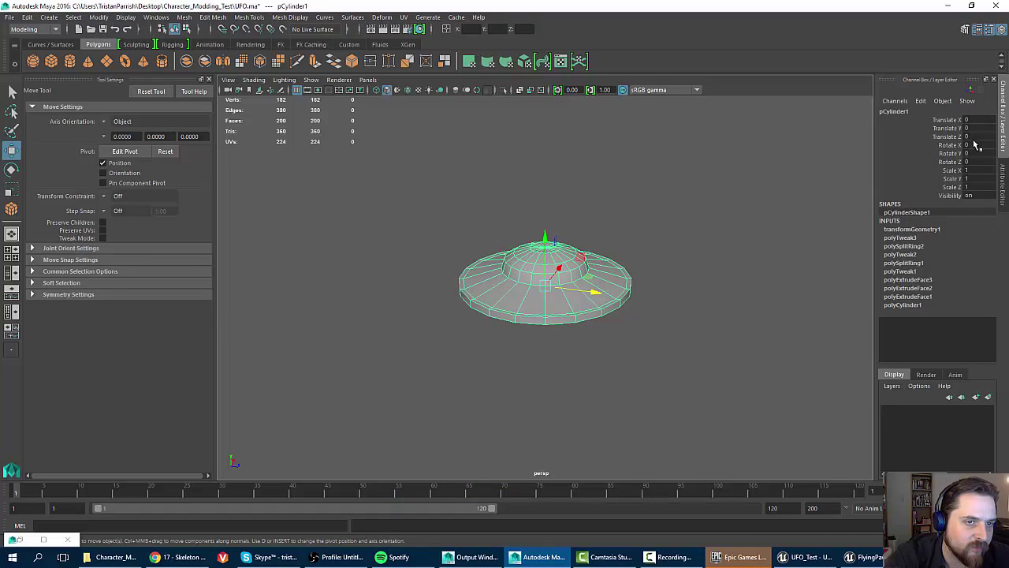
left_click(478, 214)
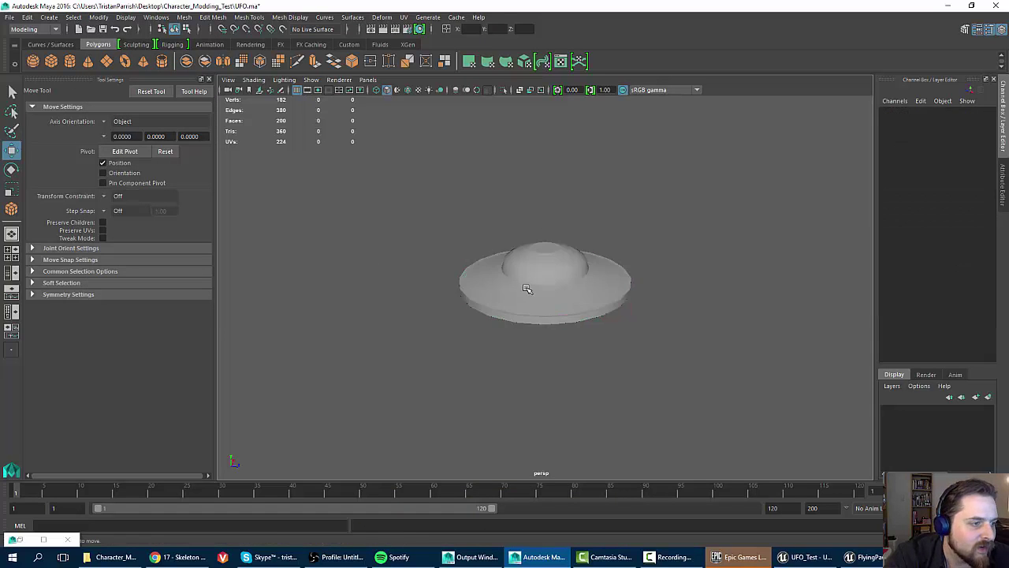
left_click(539, 299)
left_click(855, 561)
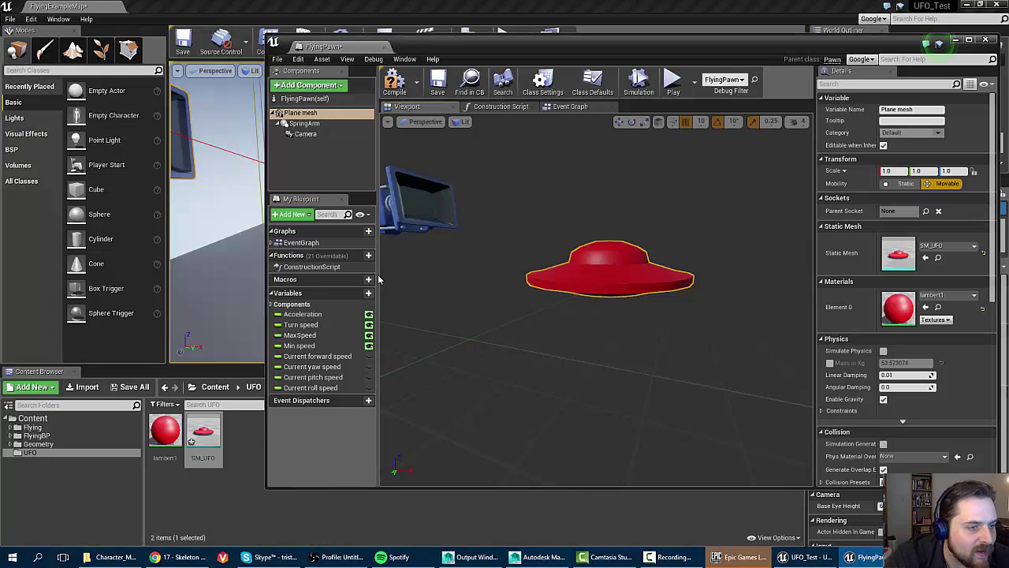
Step: Compile the FlyingPawn blueprint after reviewing the Plane mesh's properties, and close its editor window
scroll(522, 362, "up", 5)
scroll(596, 316, "down", 4)
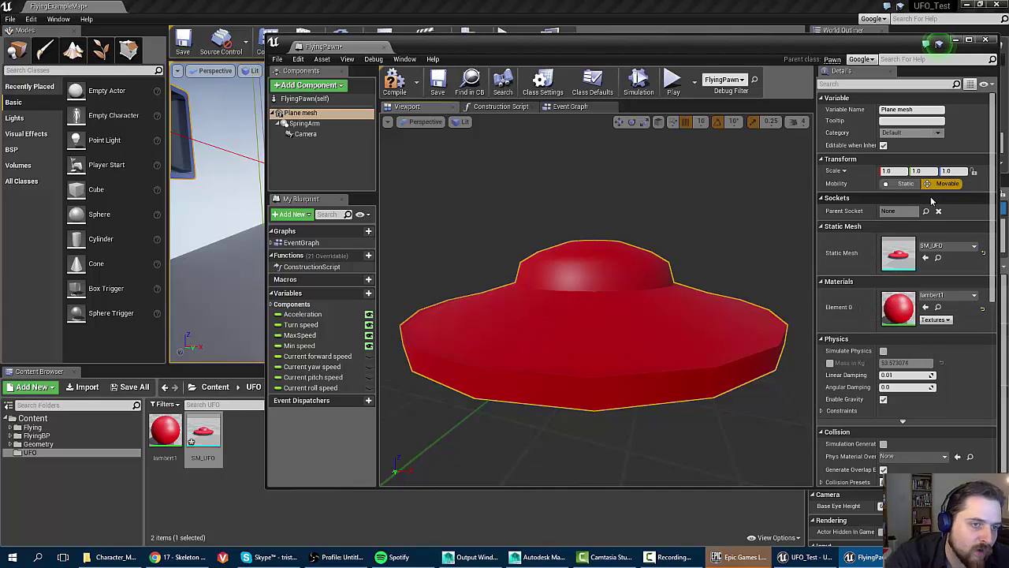
scroll(894, 317, "down", 3)
scroll(895, 317, "down", 8)
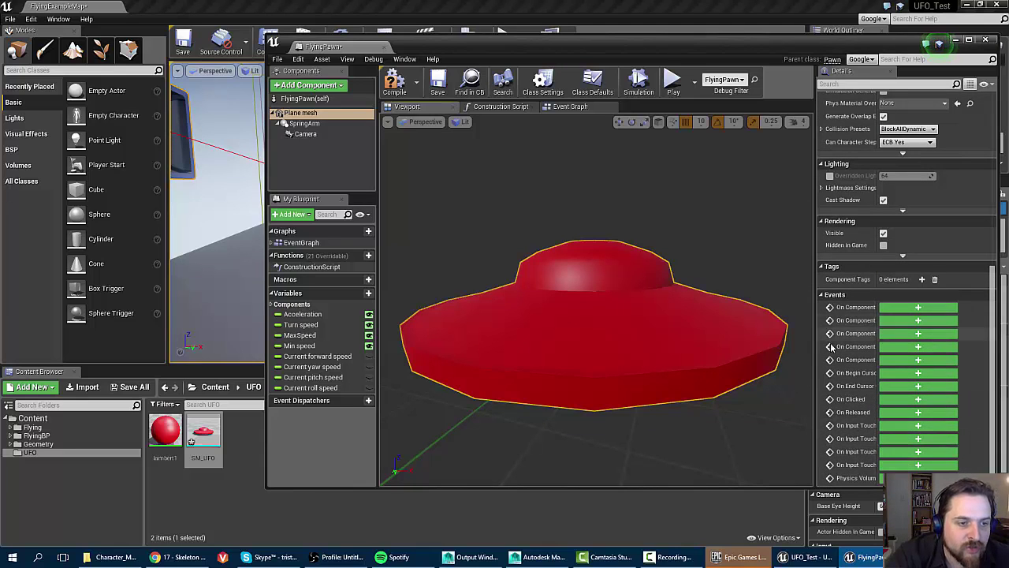
scroll(870, 381, "up", 10)
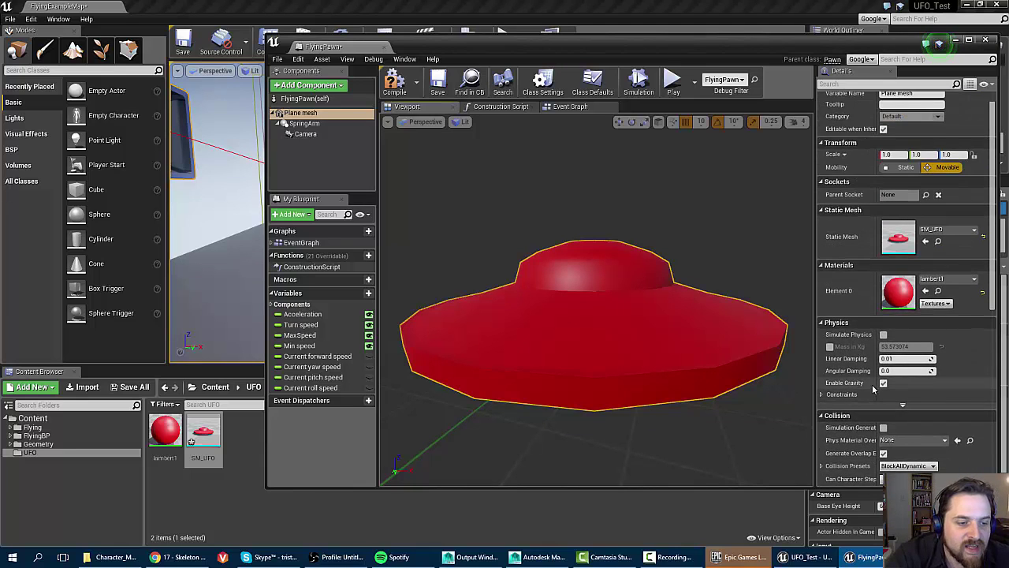
scroll(872, 387, "up", 1)
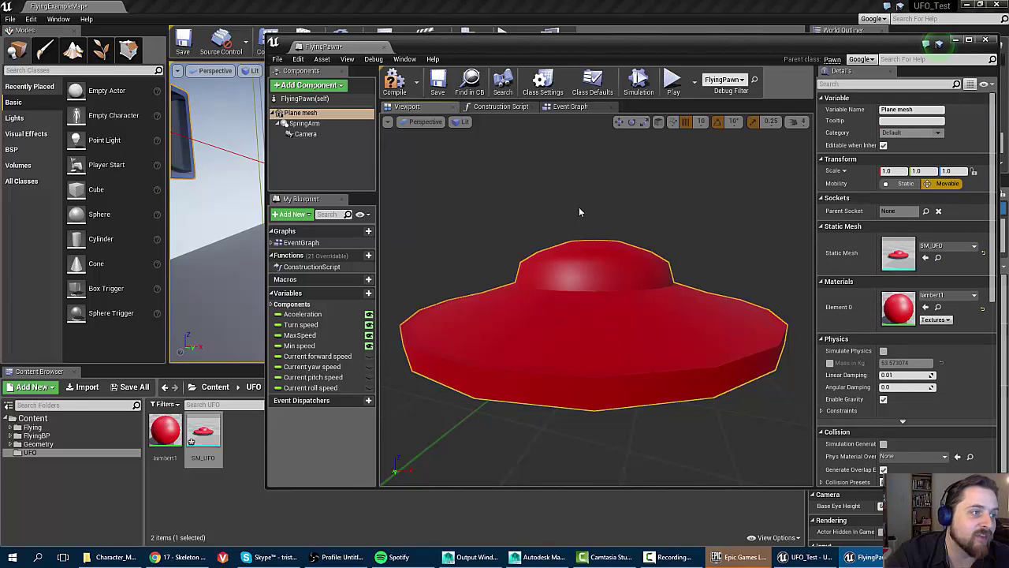
left_click(394, 87)
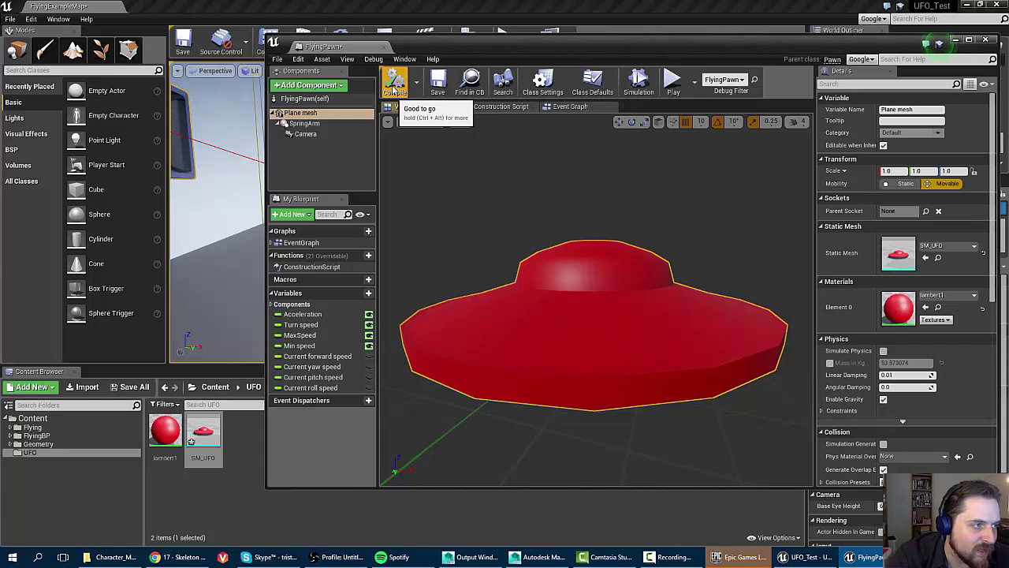
left_click(986, 41)
Step: Play the level in the viewport, fly the red UFO around the block towers to test it, and stop the session
left_click(508, 43)
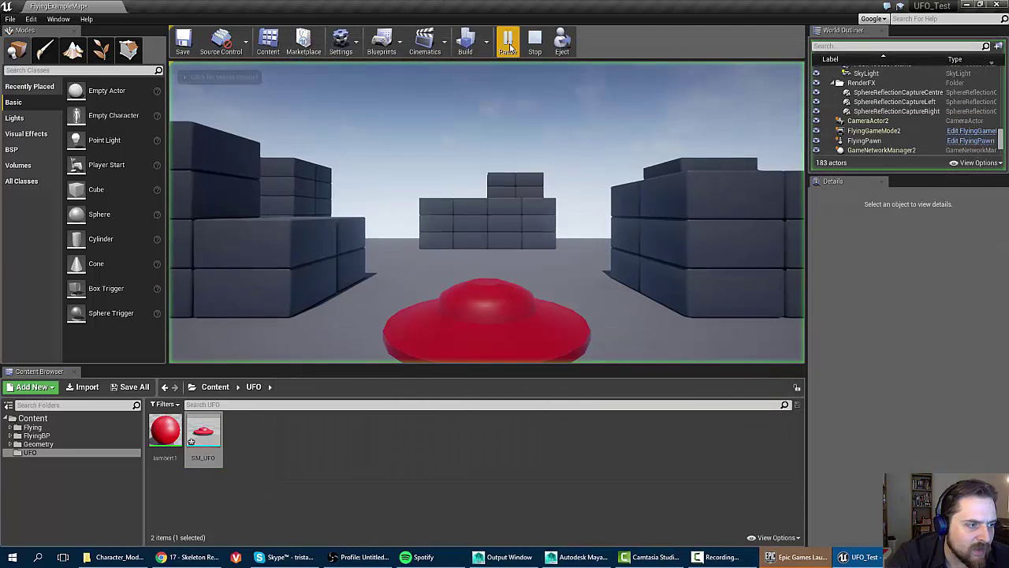
key("w")
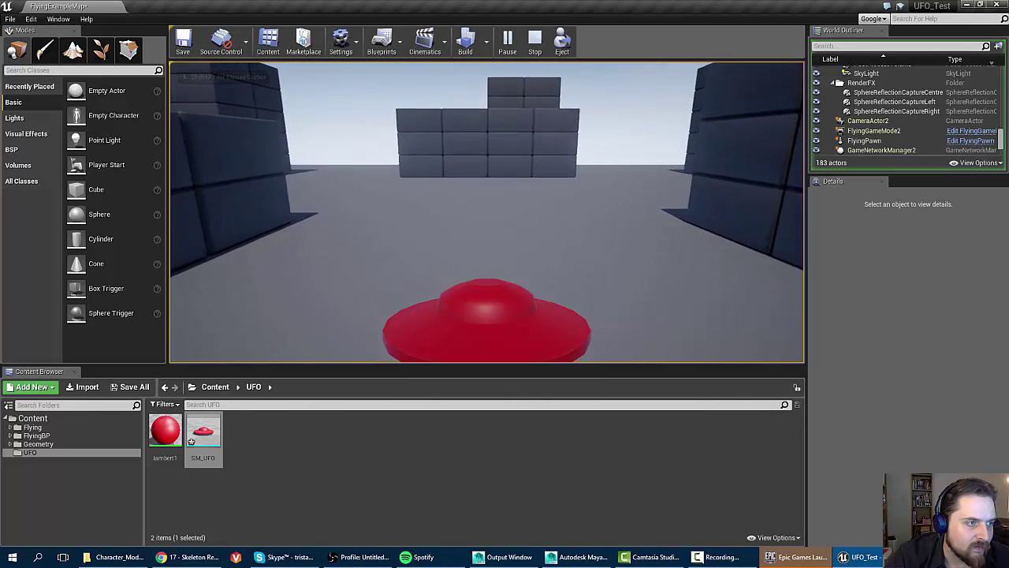
key("d")
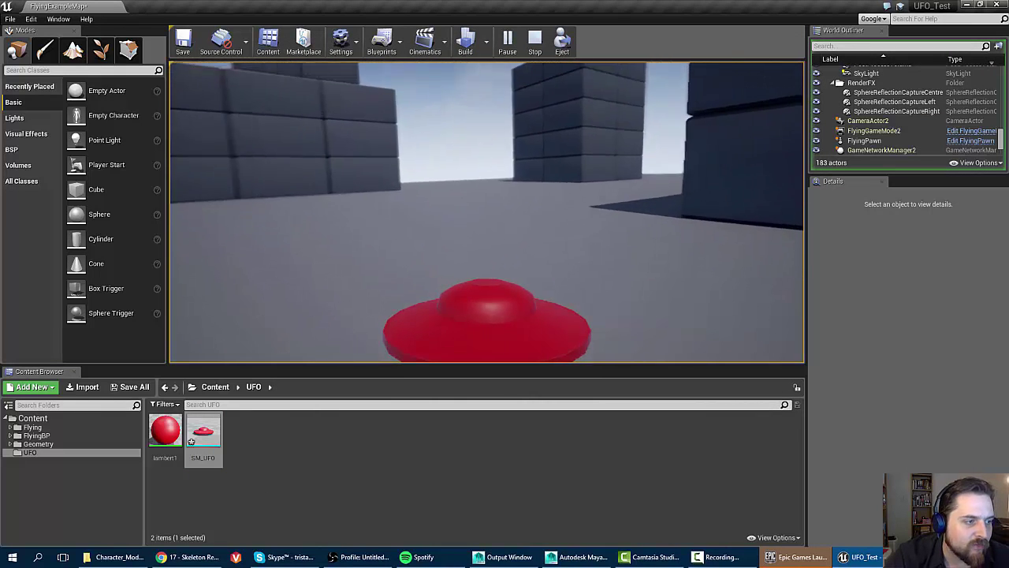
key("s")
key("a")
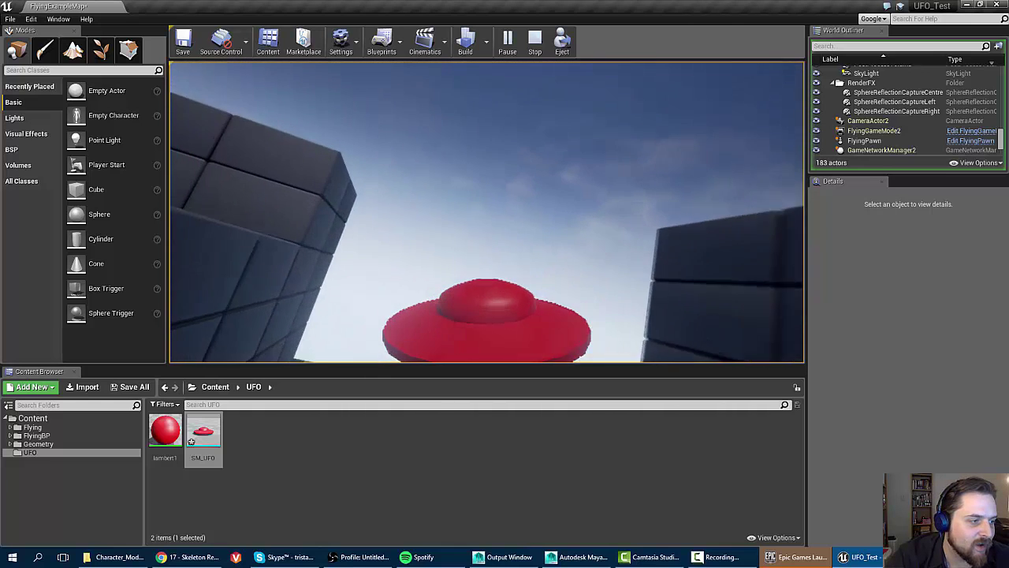
key("w")
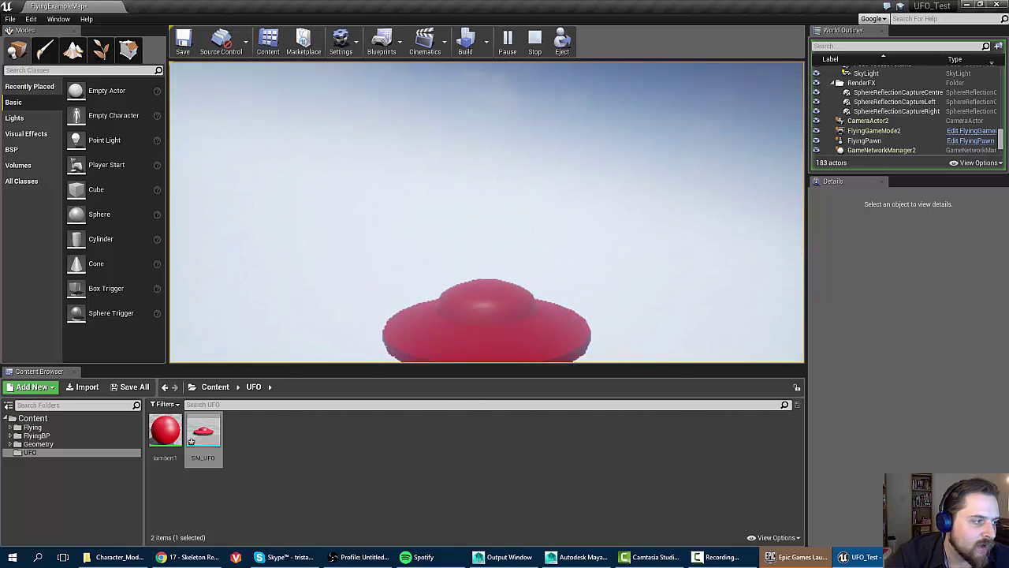
key("s")
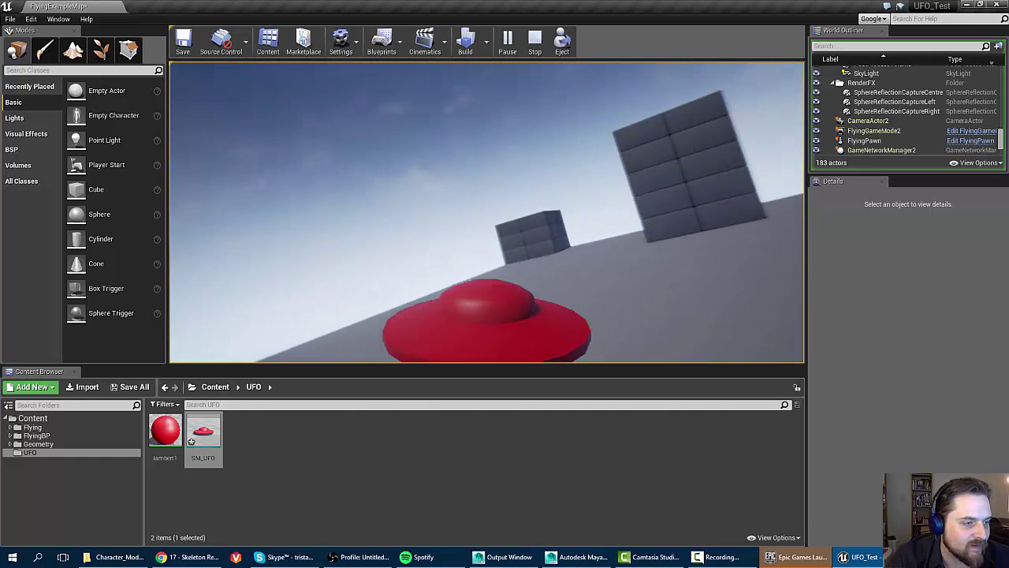
key("s")
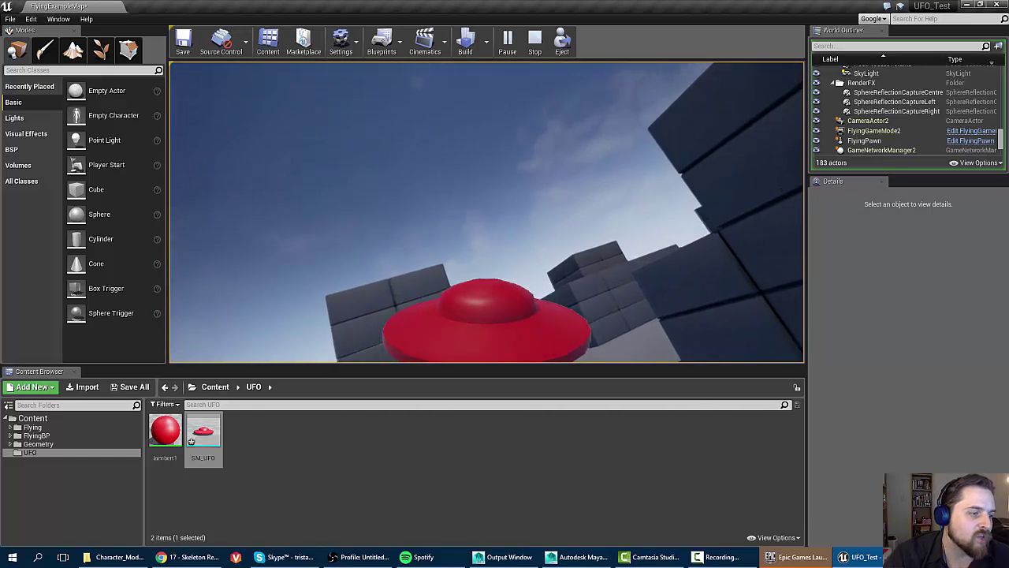
key("w")
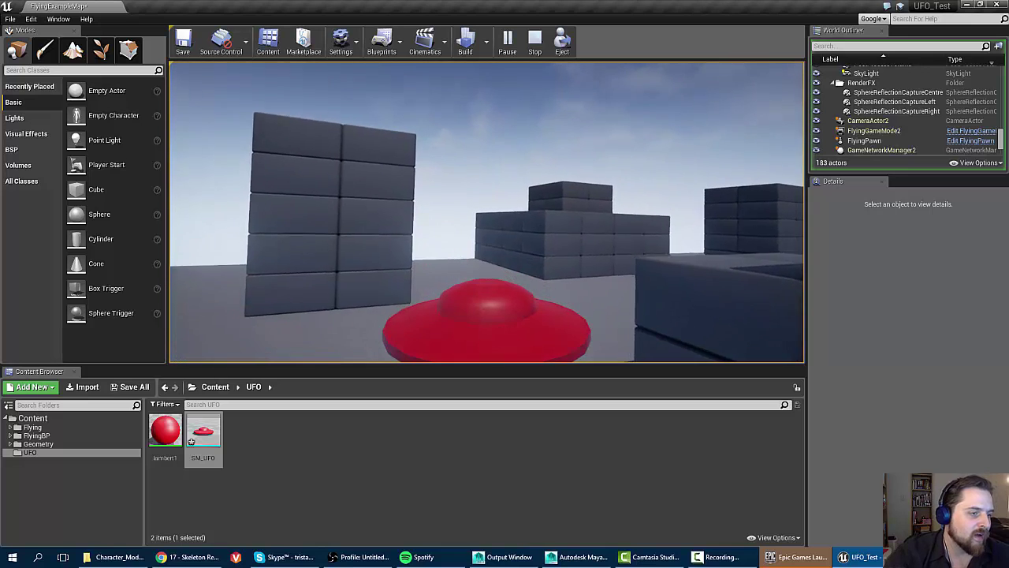
key("d")
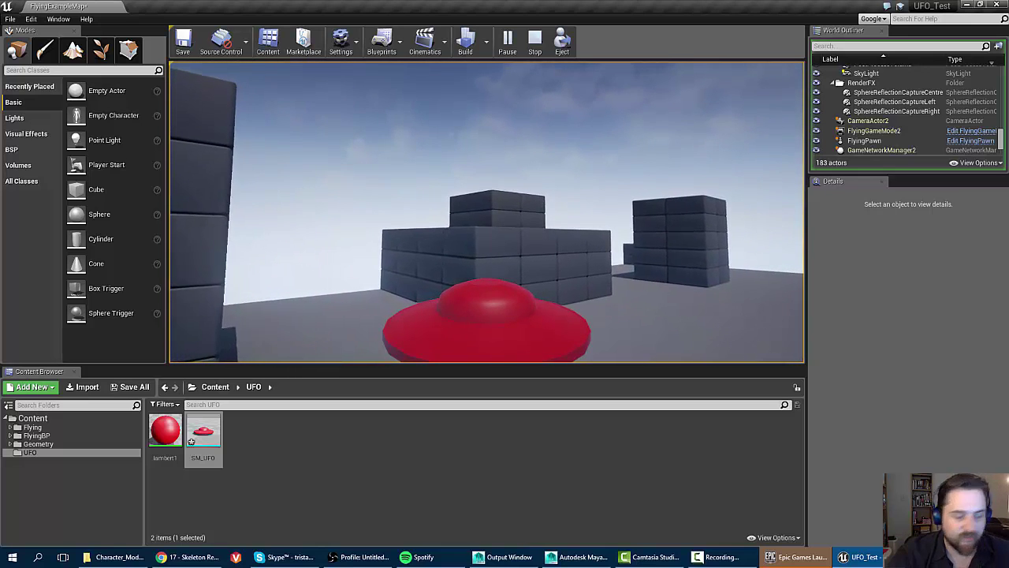
key("super")
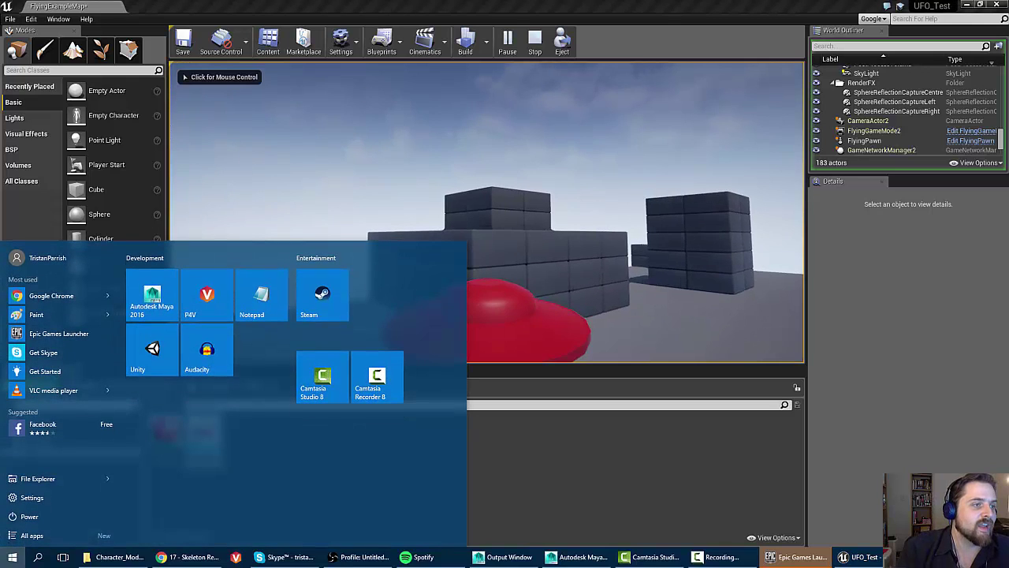
left_click(533, 44)
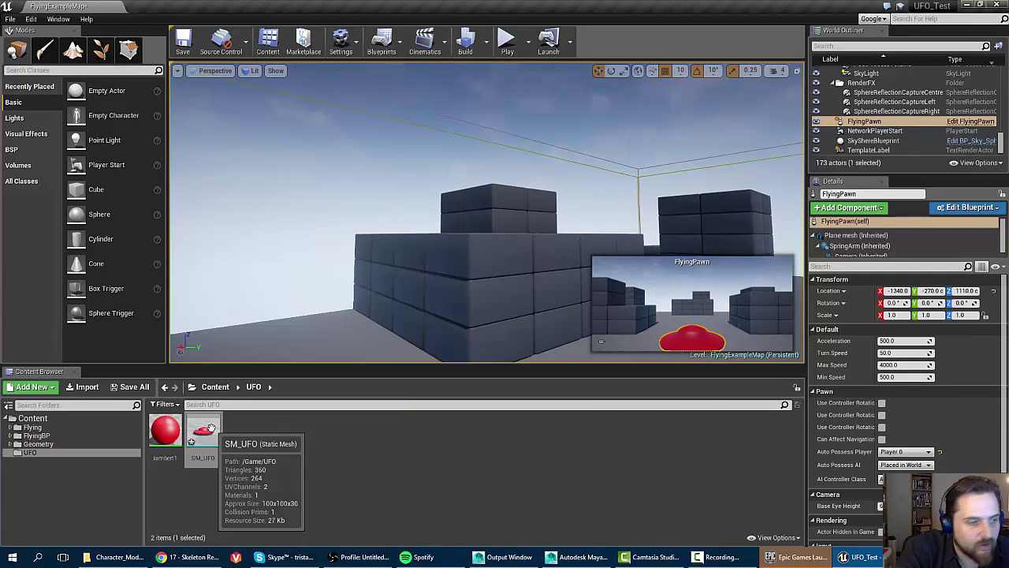
Step: Deselect the SM_UFO asset and bring the flying pawn's location into view in the level
left_click(307, 444)
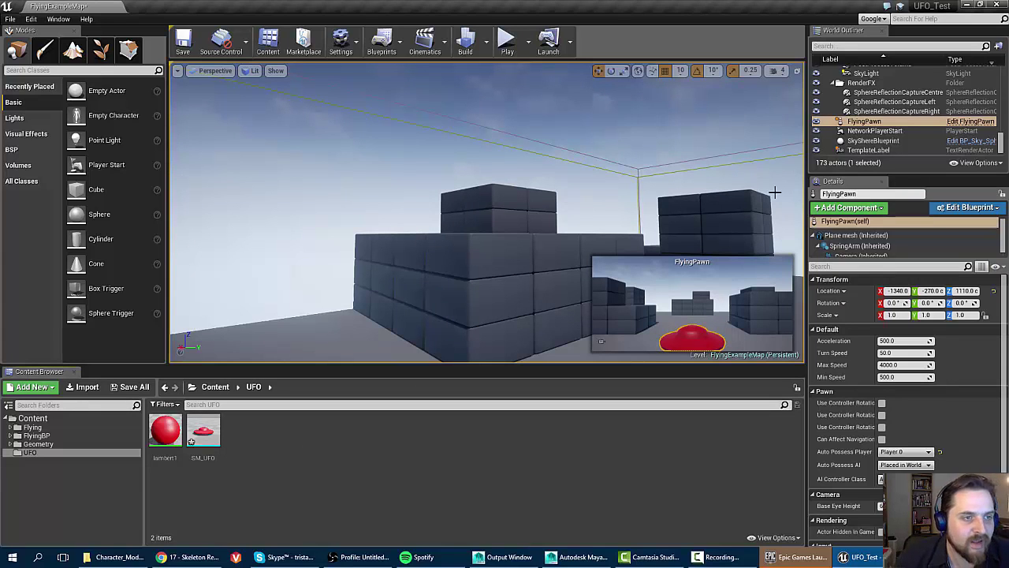
right_click_drag(525, 210, 648, 254)
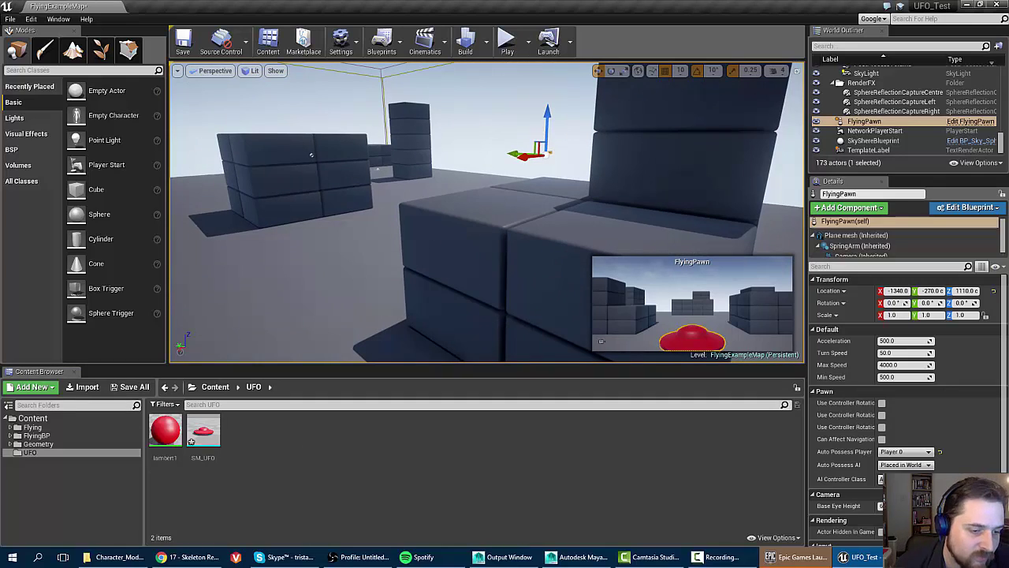